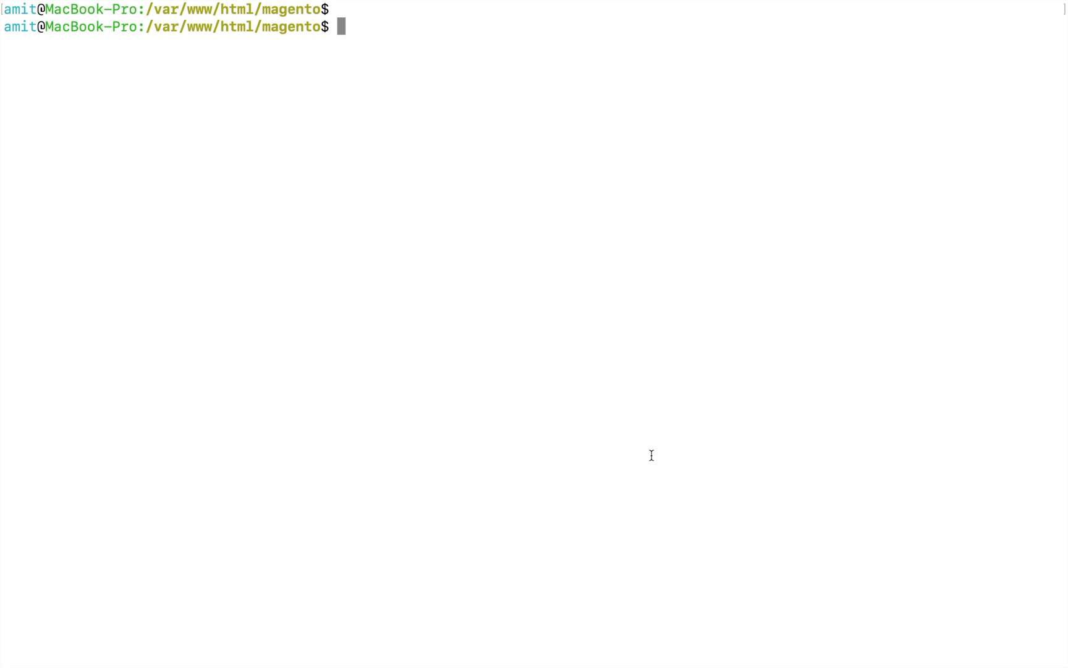
Step: Display the help for bin/magento sampledata:deploy and read the command's description
{"action": "type", "text": "bin/mage"}
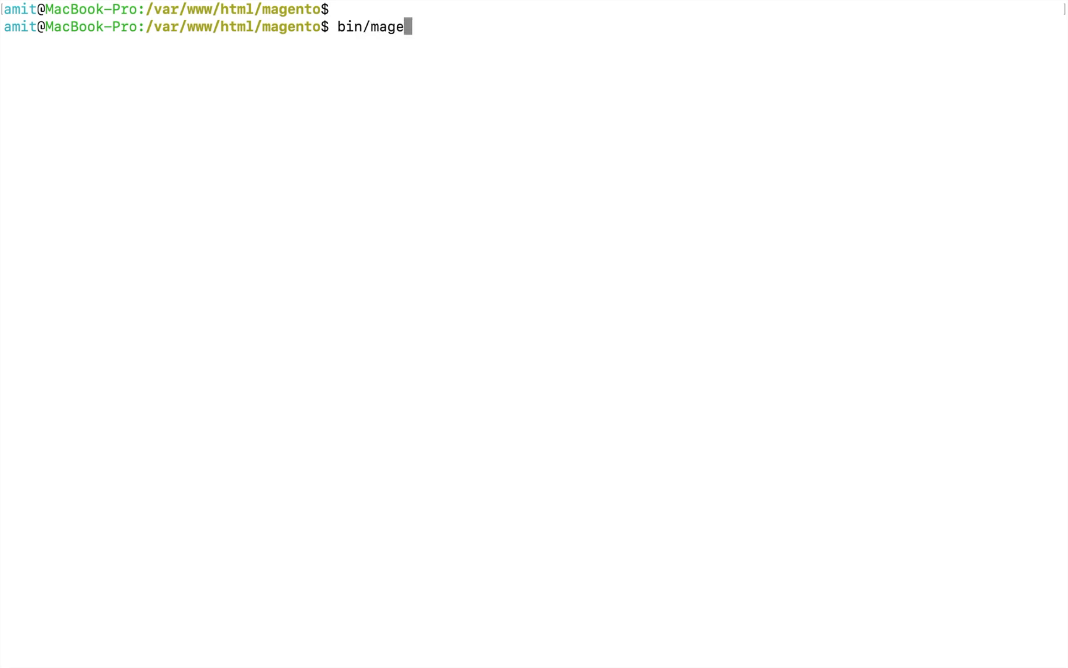
{"action": "type", "text": "nto sampl"}
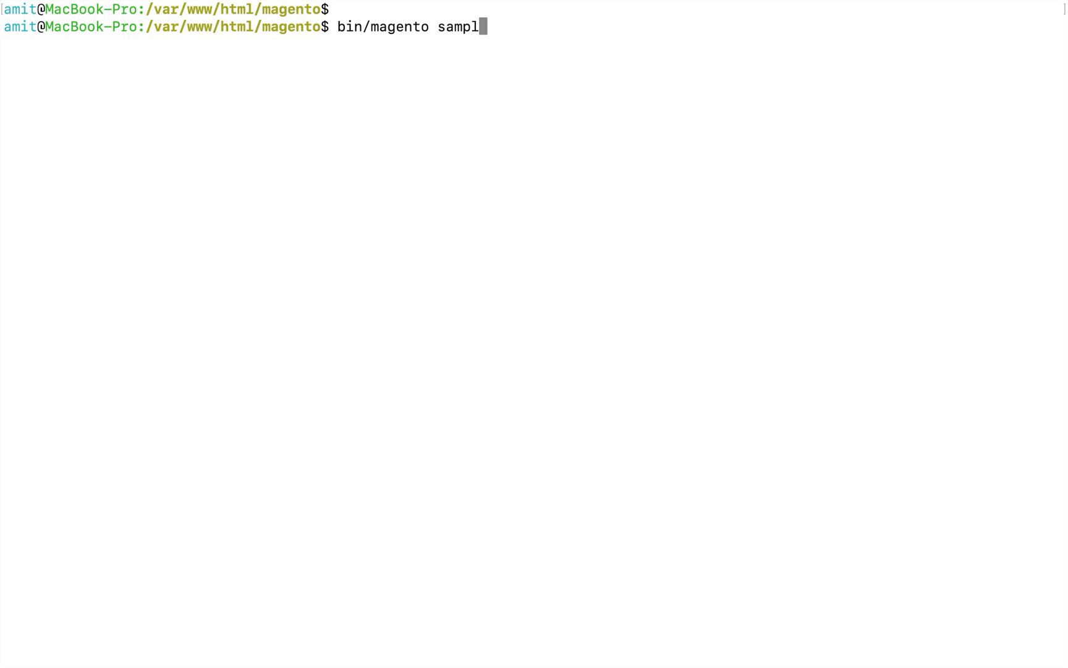
{"action": "type", "text": "edata:deploy --help"}
{"action": "key", "text": "Return"}
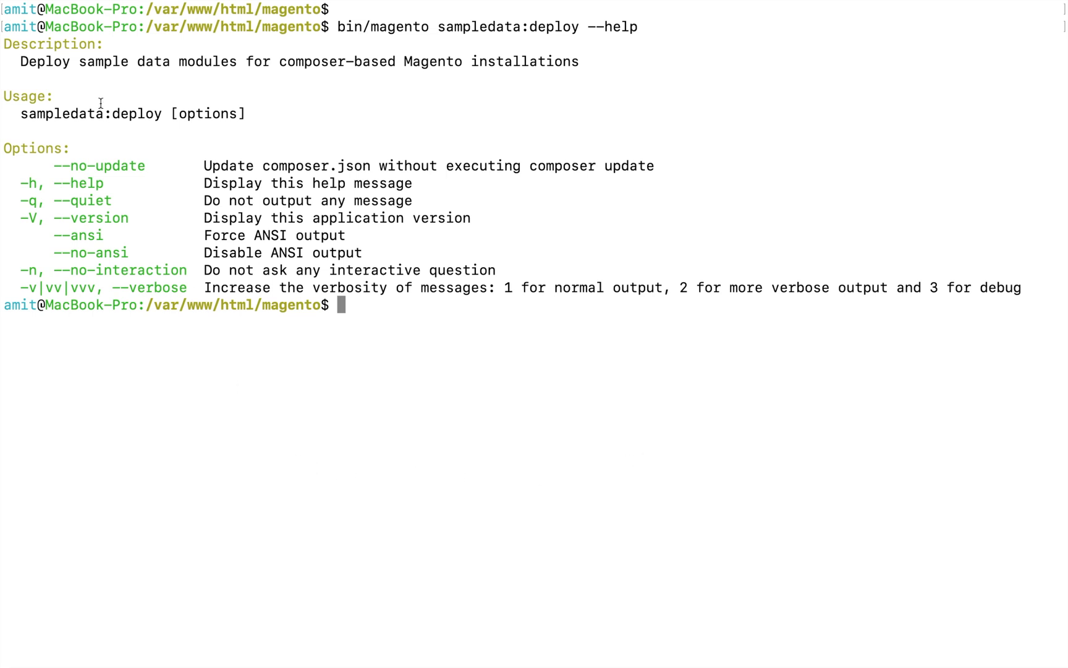
{"action": "left_click_drag", "start_coordinate": [21, 56], "coordinate": [584, 67]}
{"action": "left_click", "coordinate": [601, 65]}
Step: Start deploying the sample data modules with bin/magento sampledata:deploy
{"action": "type", "text": "bin/magento sampledata:deploy"}
{"action": "key", "text": "Return"}
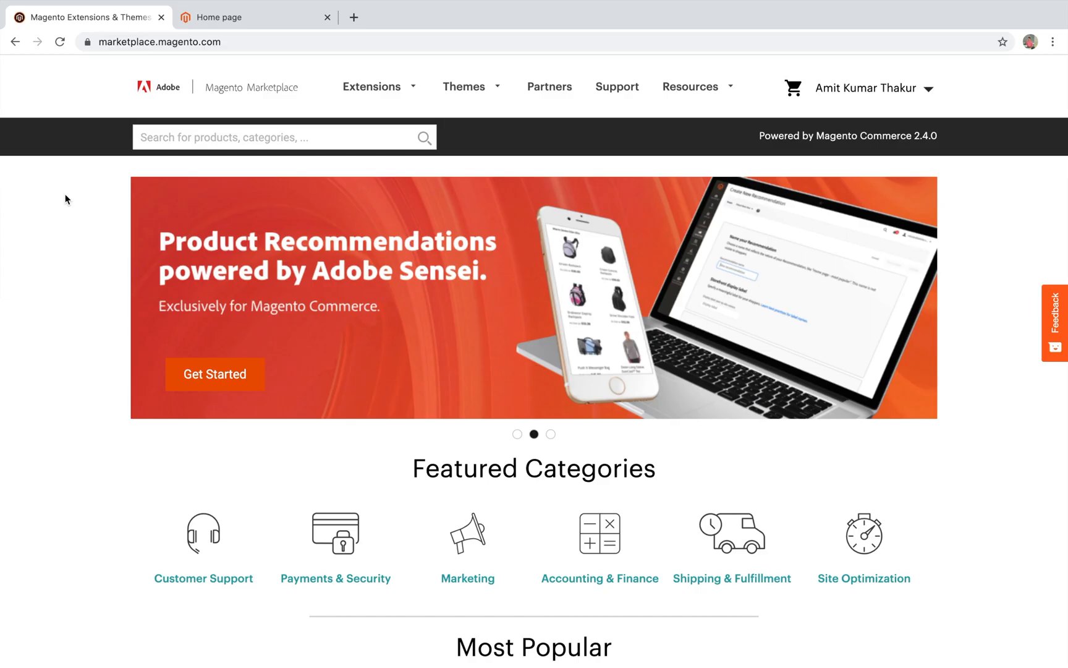
Step: Switch to the browser and open the Access Keys page from the Magento Marketplace account profile
{"action": "left_click", "coordinate": [231, 40]}
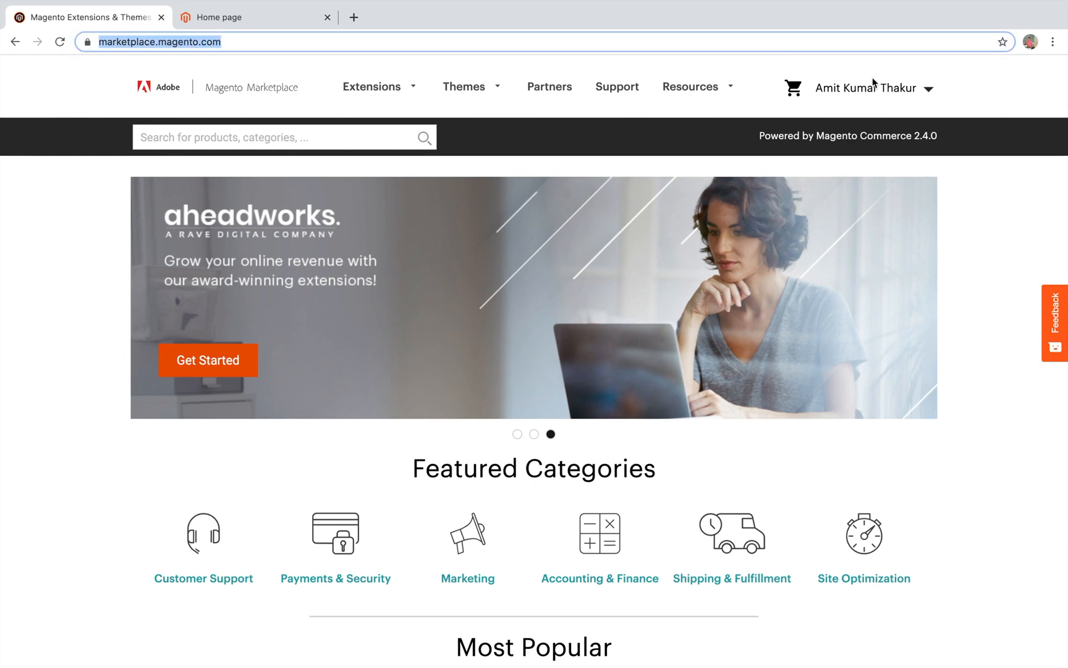
{"action": "left_click", "coordinate": [926, 92]}
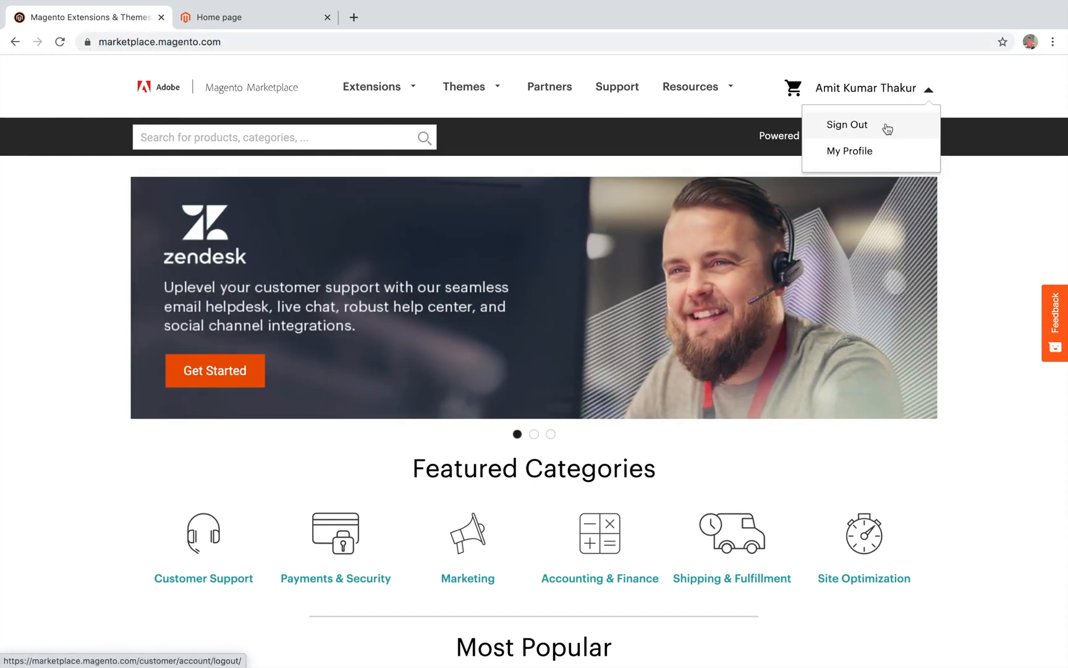
{"action": "left_click", "coordinate": [868, 151]}
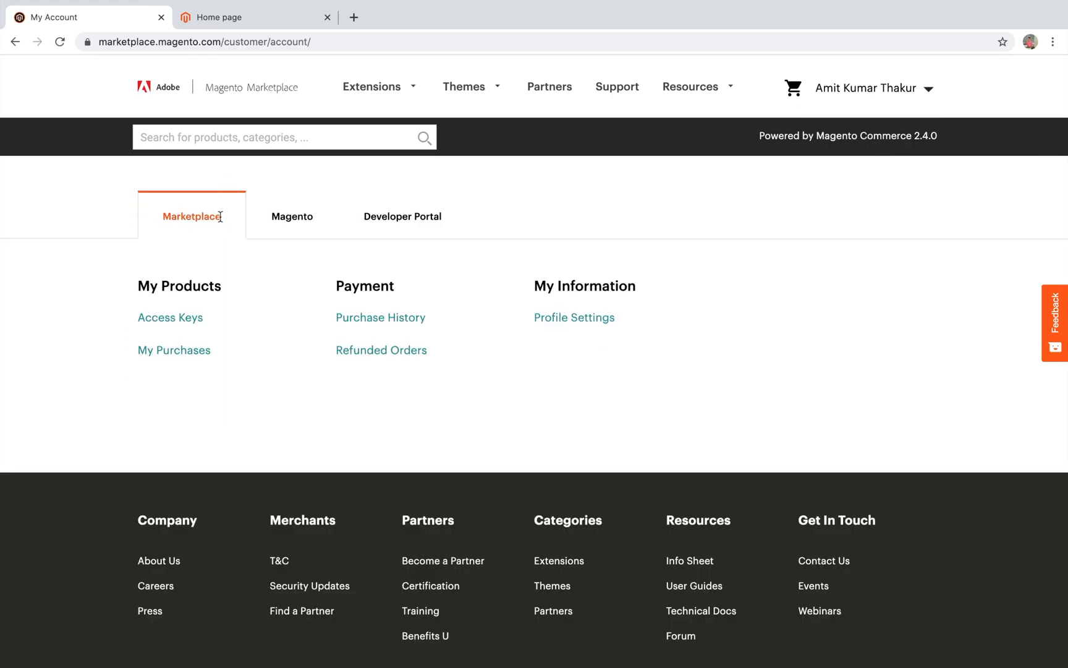
{"action": "left_click", "coordinate": [198, 320]}
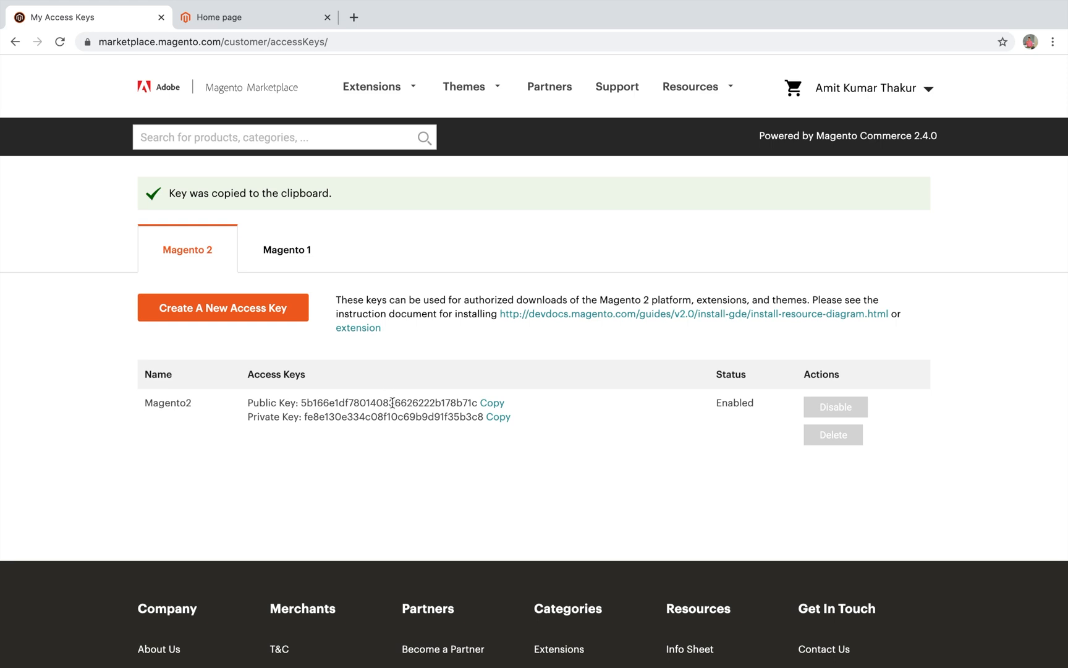
Step: Authenticate the terminal to repo.magento.com with the Magento2 public key as username and private key as password, and agree to store the credentials
{"action": "left_click", "coordinate": [490, 403]}
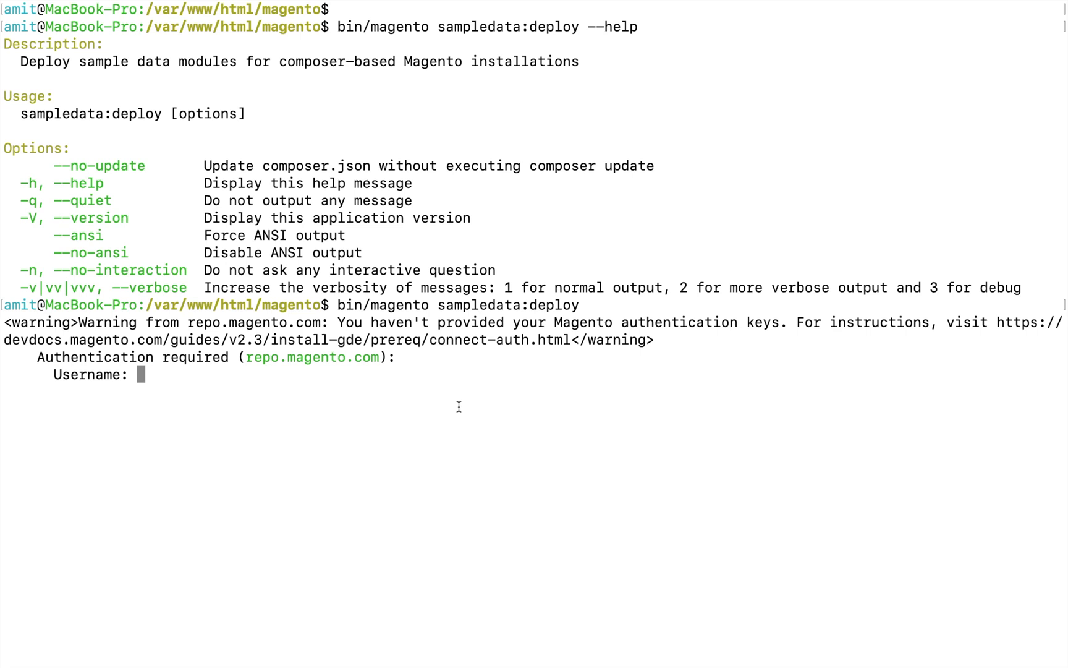
{"action": "key", "text": "super+v"}
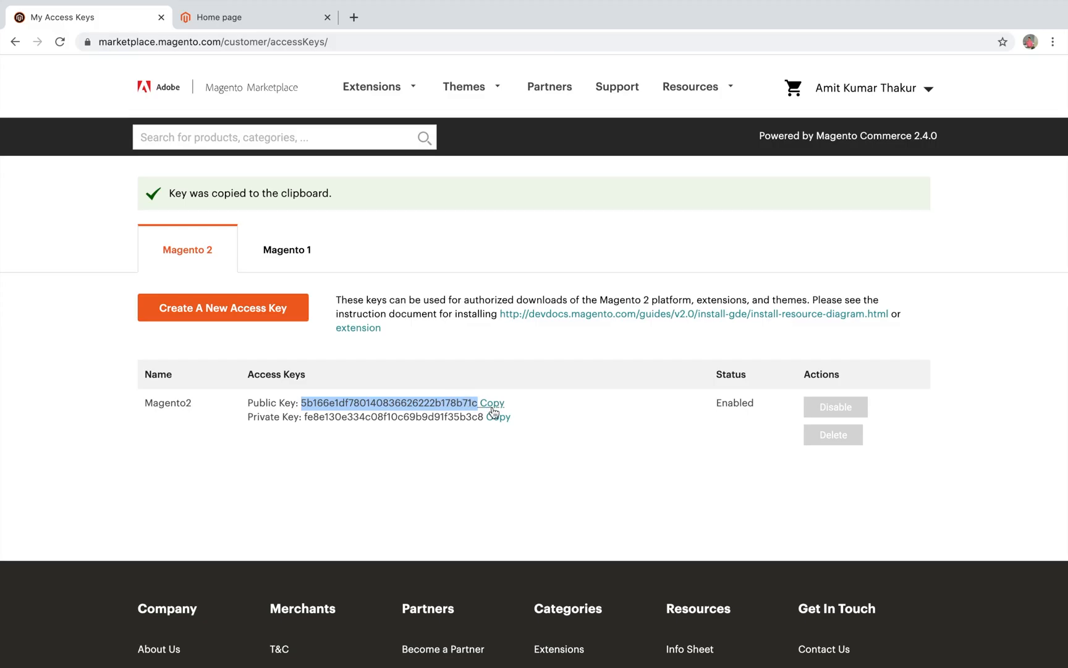
{"action": "left_click", "coordinate": [505, 419]}
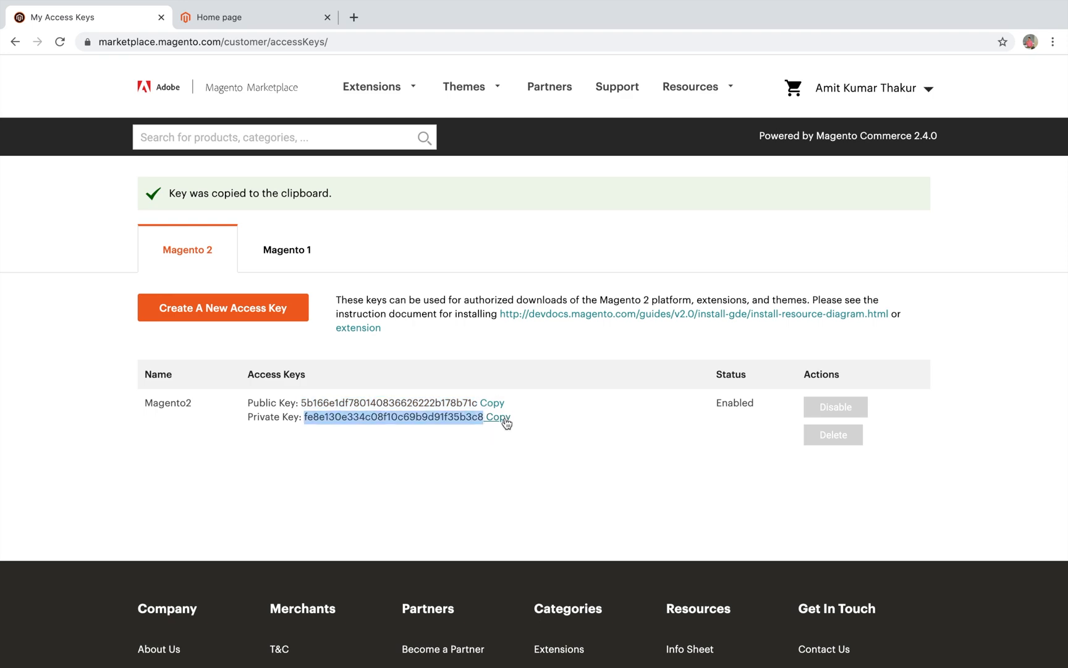
{"action": "key", "text": "super+Tab"}
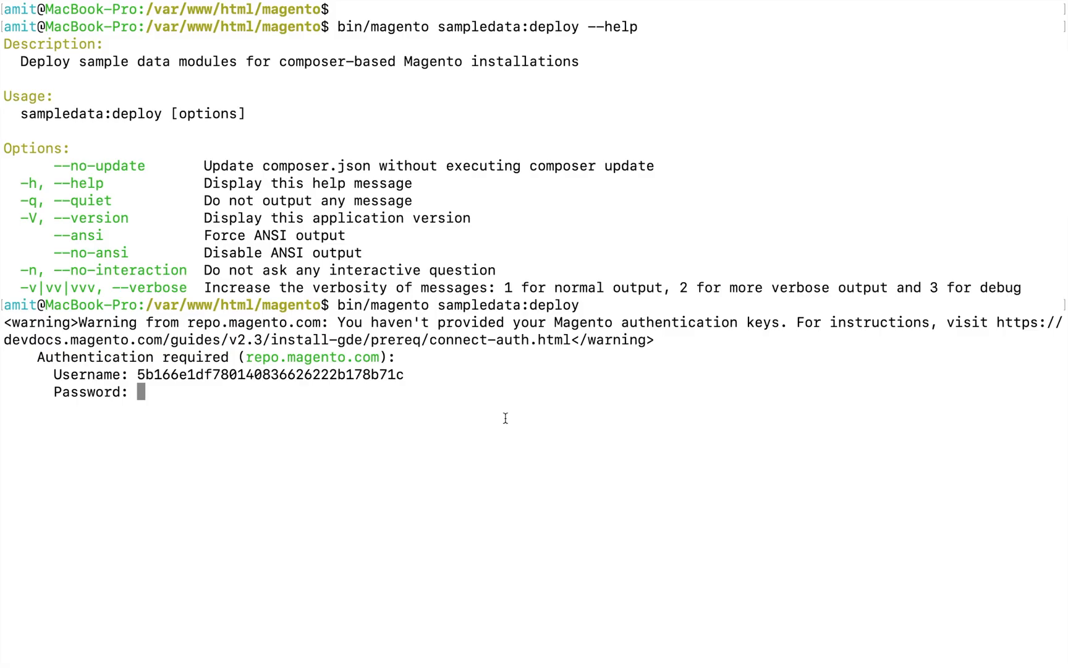
{"action": "key", "text": "super+v"}
{"action": "key", "text": "Return"}
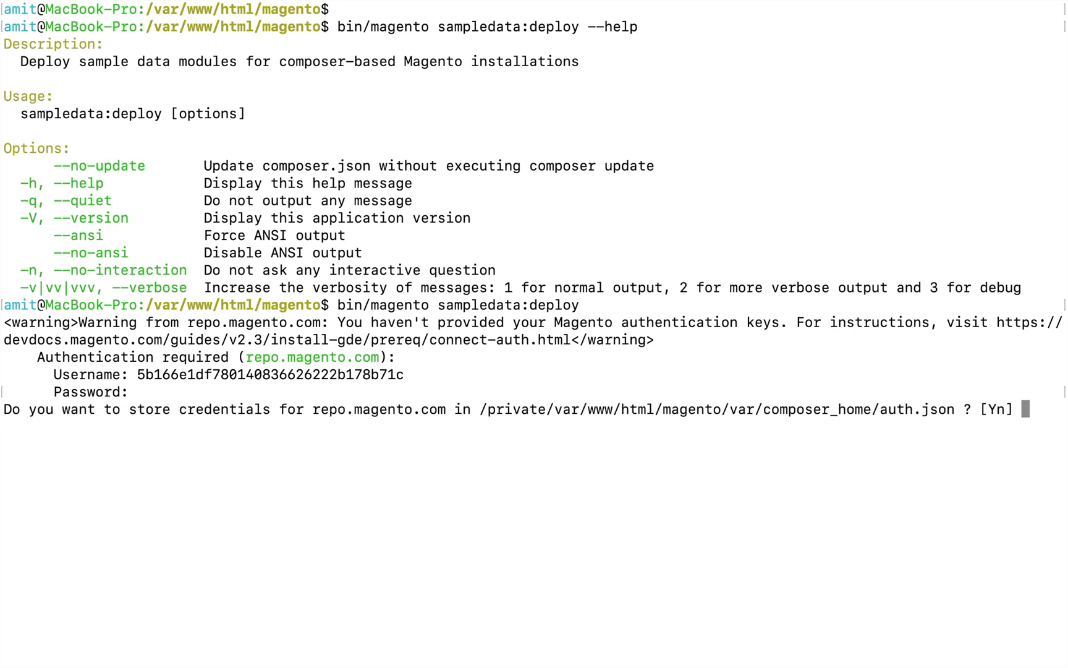
{"action": "type", "text": "y"}
{"action": "key", "text": "Return"}
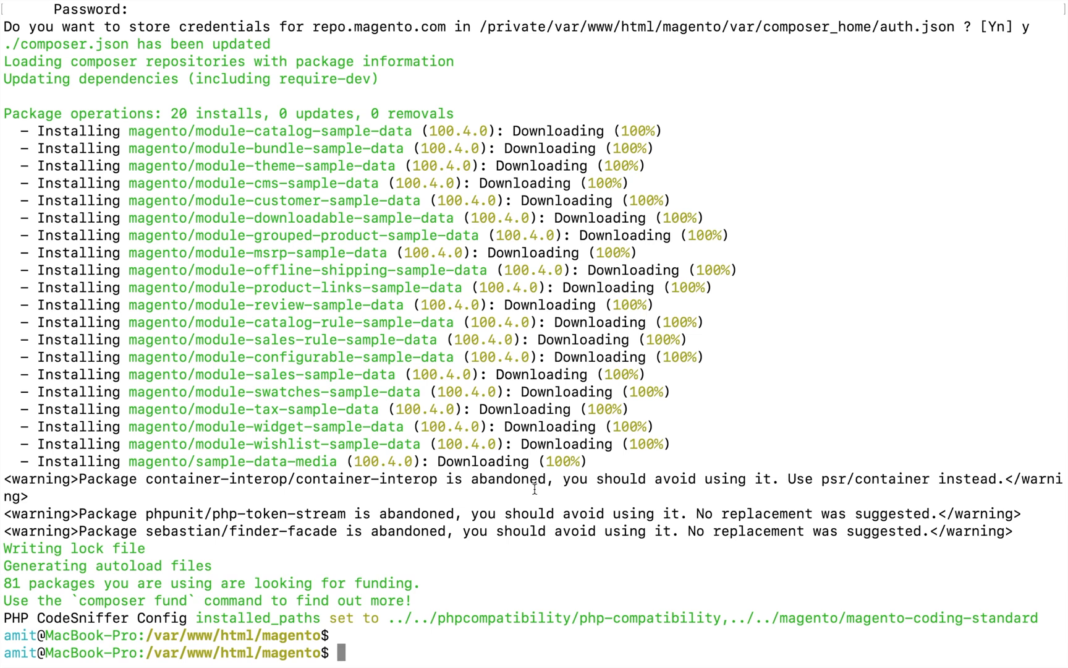
Step: Run bin/magento setup:upgrade and flush the cache with bin/magento cache:flush
{"action": "type", "text": "bin/magento setup:upgrade"}
{"action": "key", "text": "Return"}
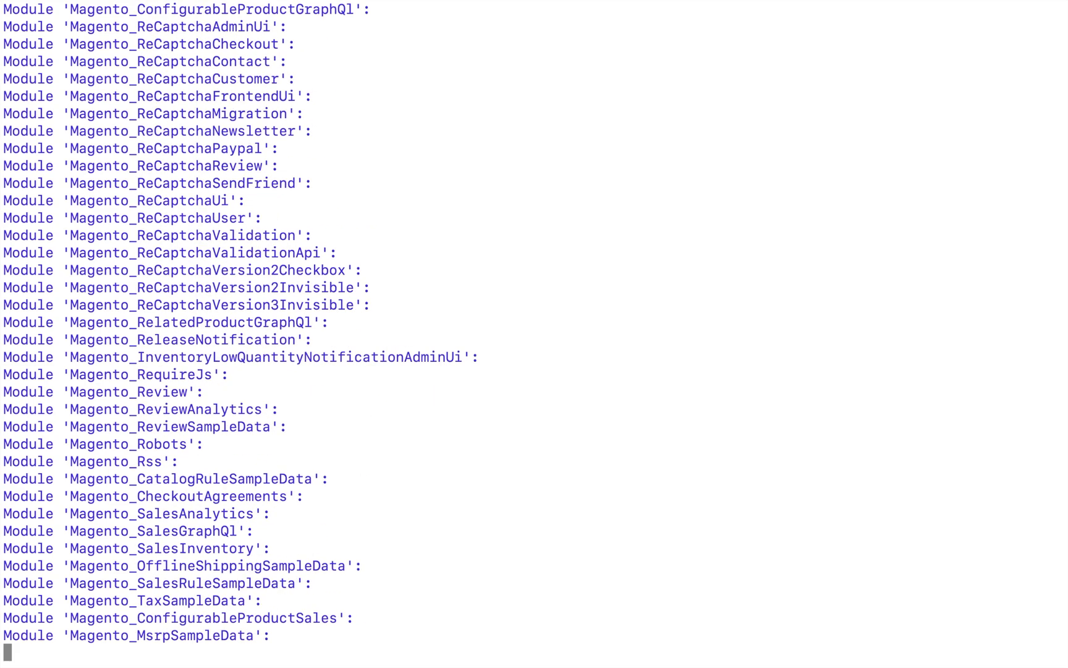
{"action": "type", "text": "bin/"}
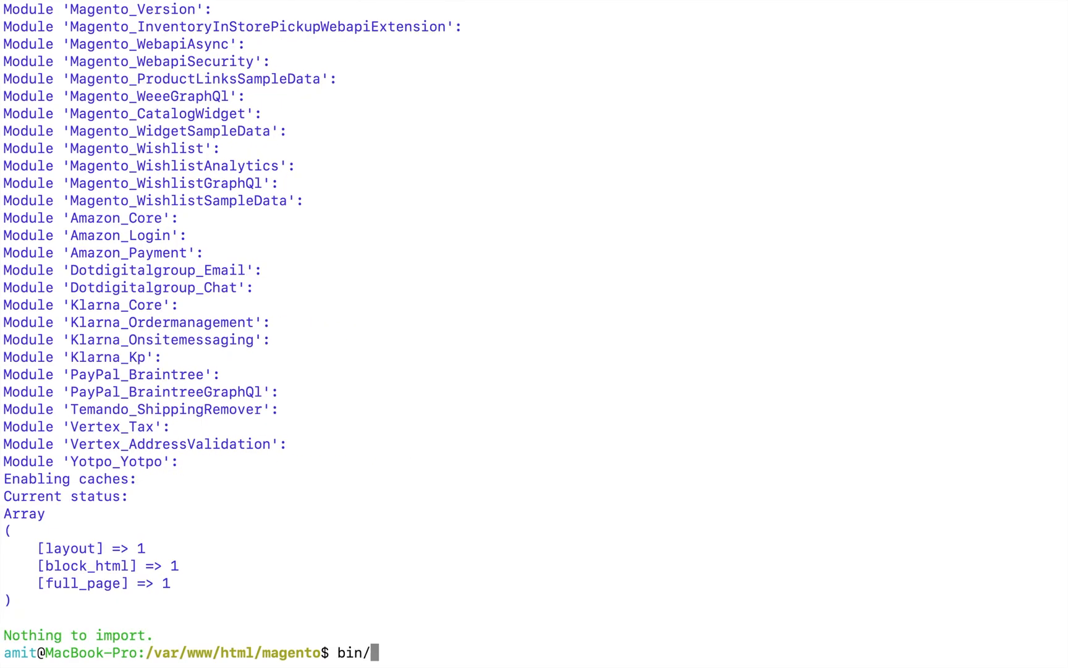
{"action": "type", "text": "magento cac"}
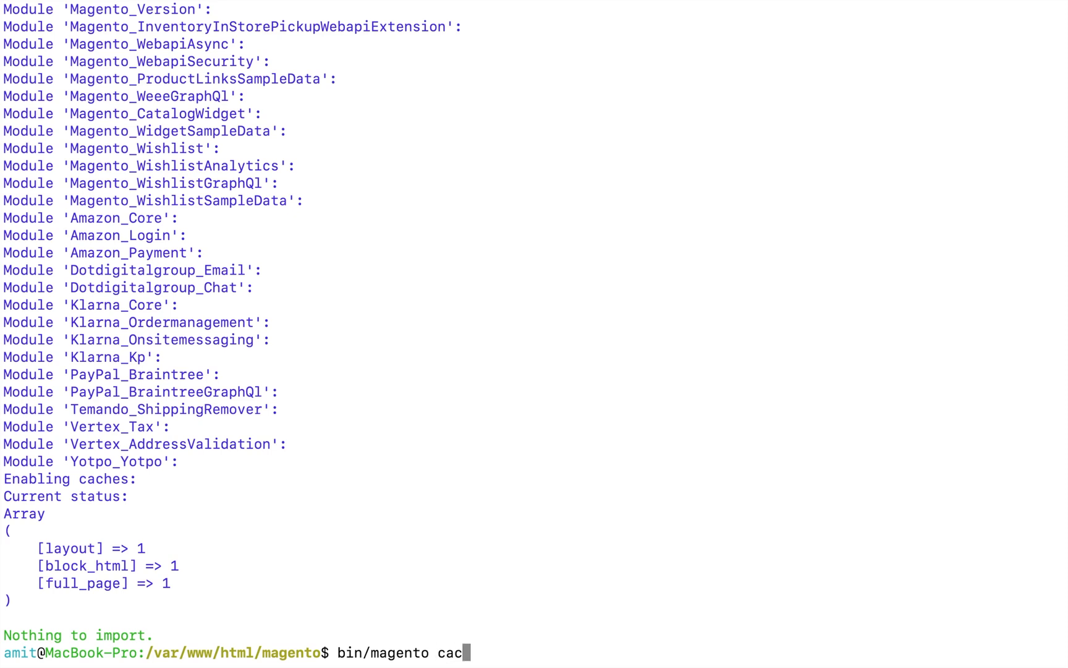
{"action": "type", "text": "he:flush"}
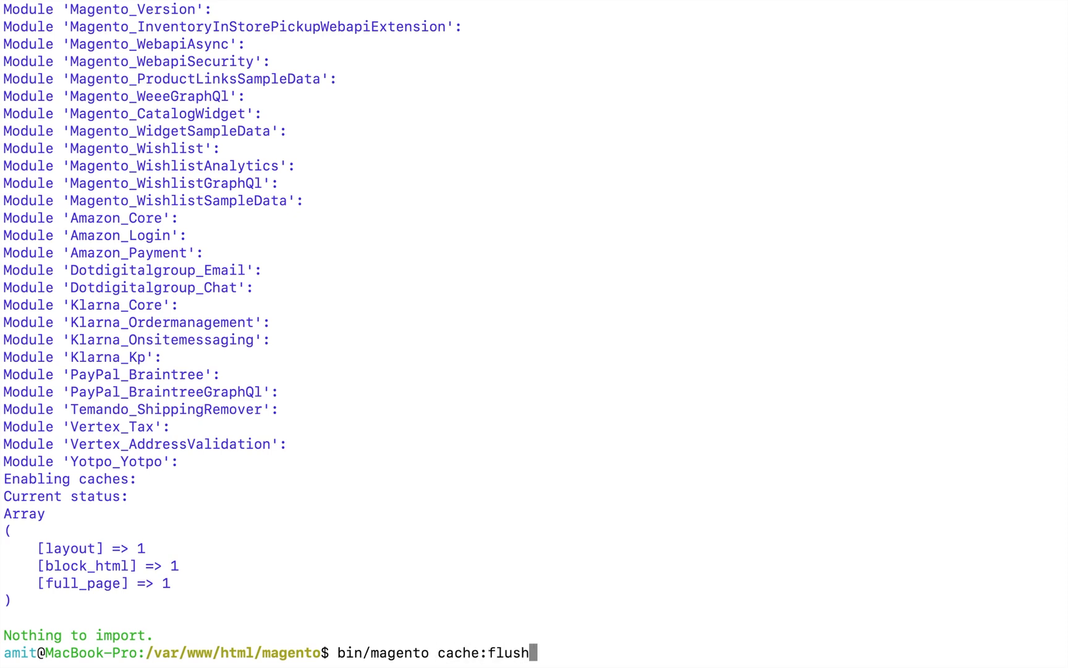
{"action": "key", "text": "Return"}
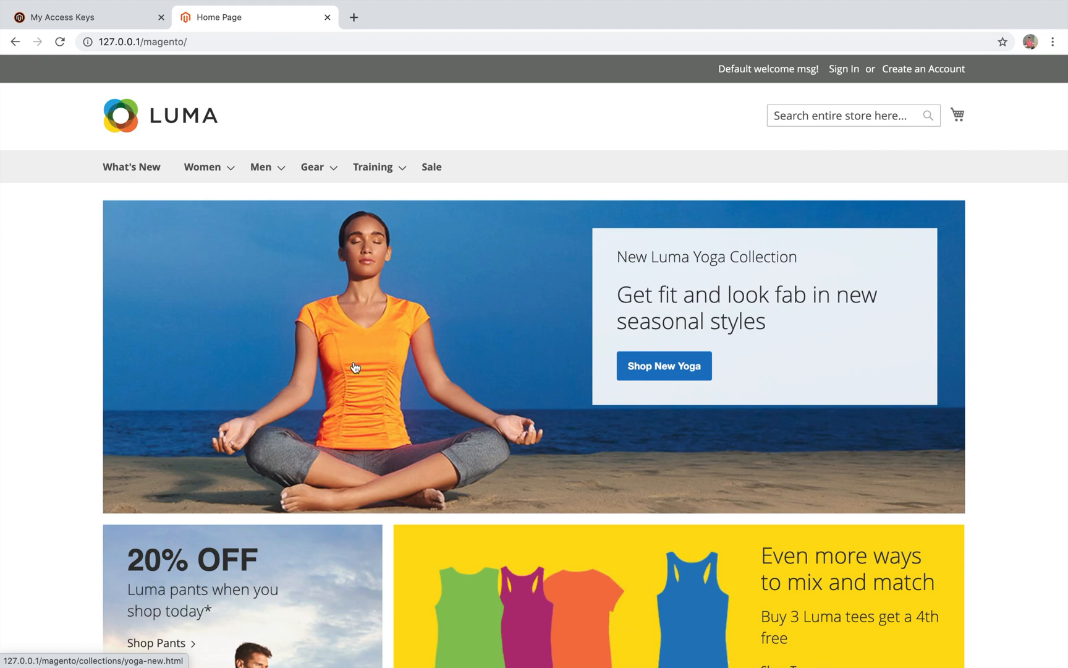
Step: Look over the Luma storefront home page at 127.0.0.1/magento in the browser, down to its product listings
{"action": "scroll", "coordinate": [355, 368], "scroll_direction": "down", "scroll_amount": 20}
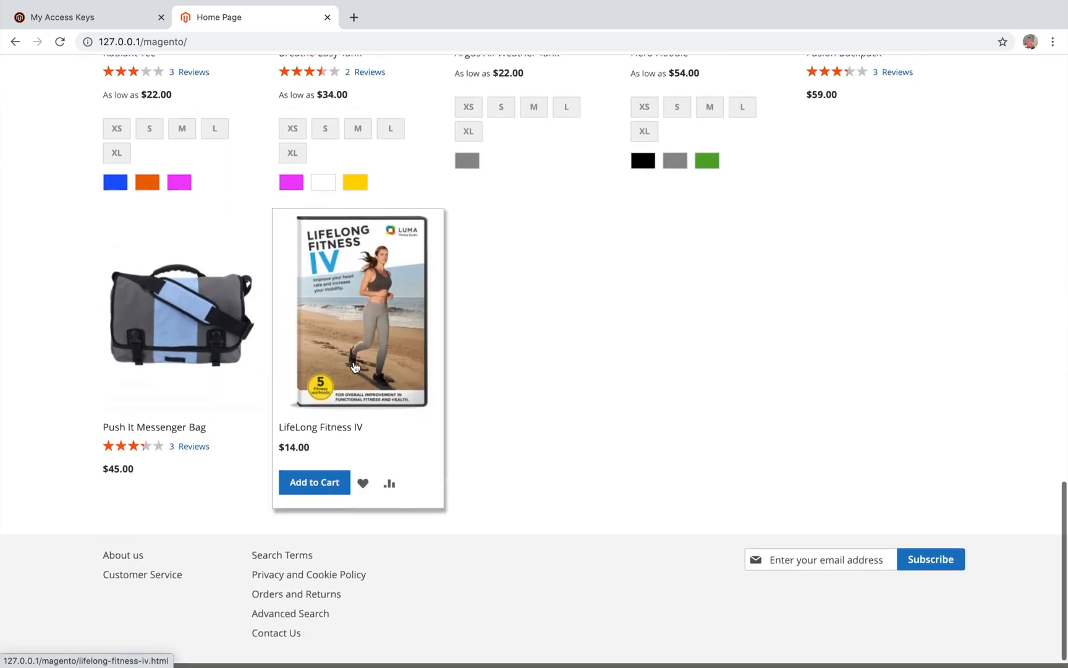
{"action": "scroll", "coordinate": [355, 367], "scroll_direction": "up", "scroll_amount": 10}
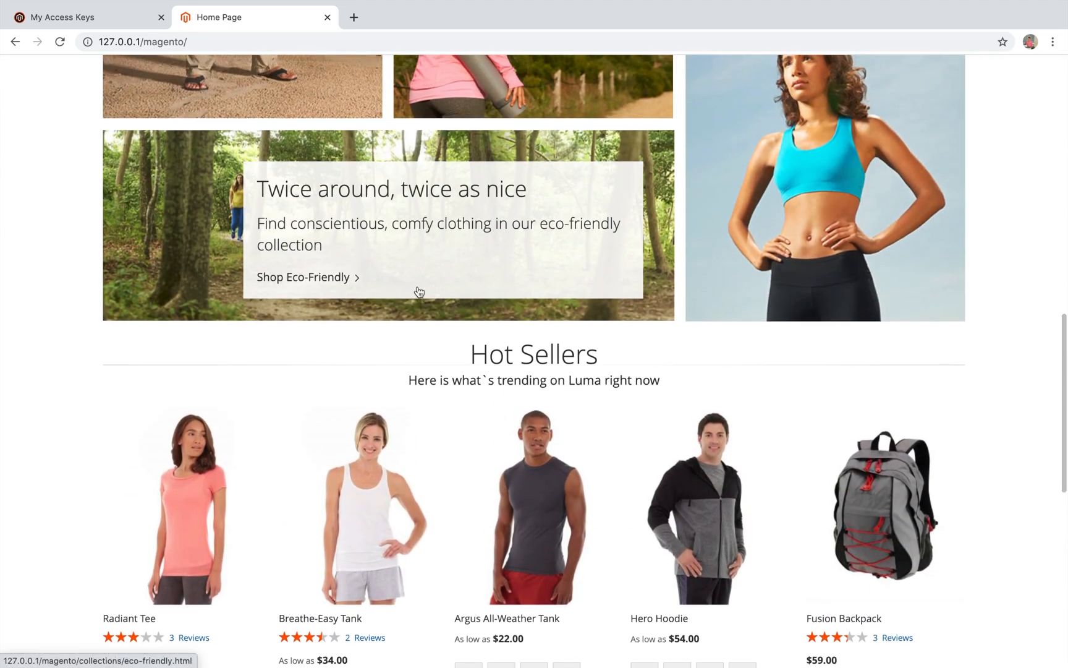
{"action": "scroll", "coordinate": [419, 291], "scroll_direction": "up", "scroll_amount": 6}
Step: Open the Jackets category under Men's Tops and view the Taurus Elements Shell product page
{"action": "mouse_move", "coordinate": [278, 171]}
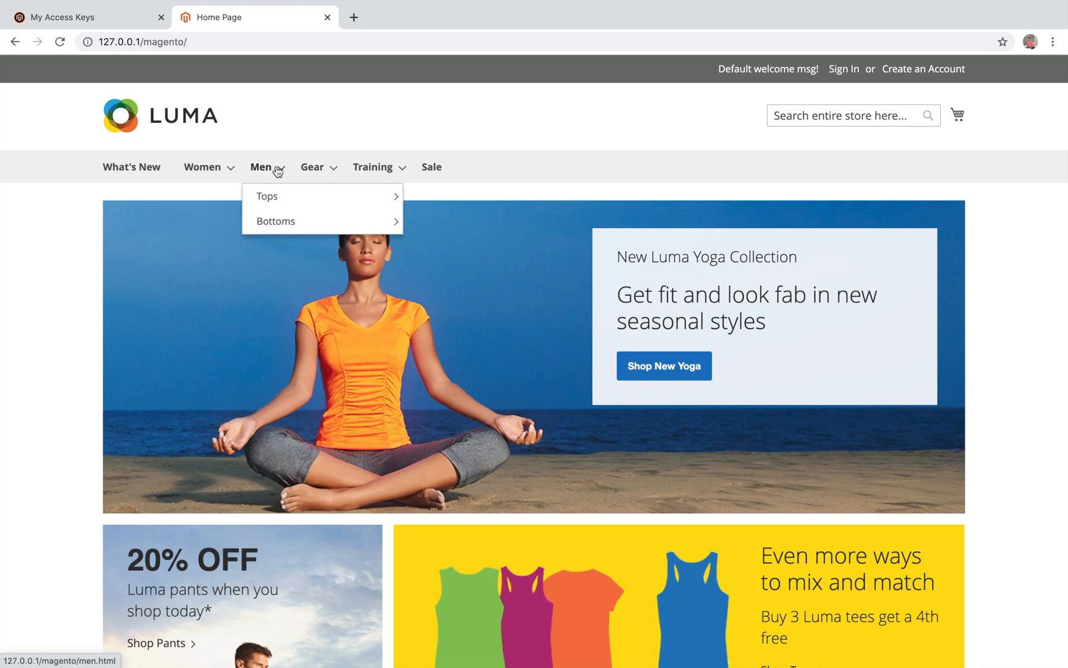
{"action": "mouse_move", "coordinate": [350, 204]}
{"action": "left_click", "coordinate": [447, 197]}
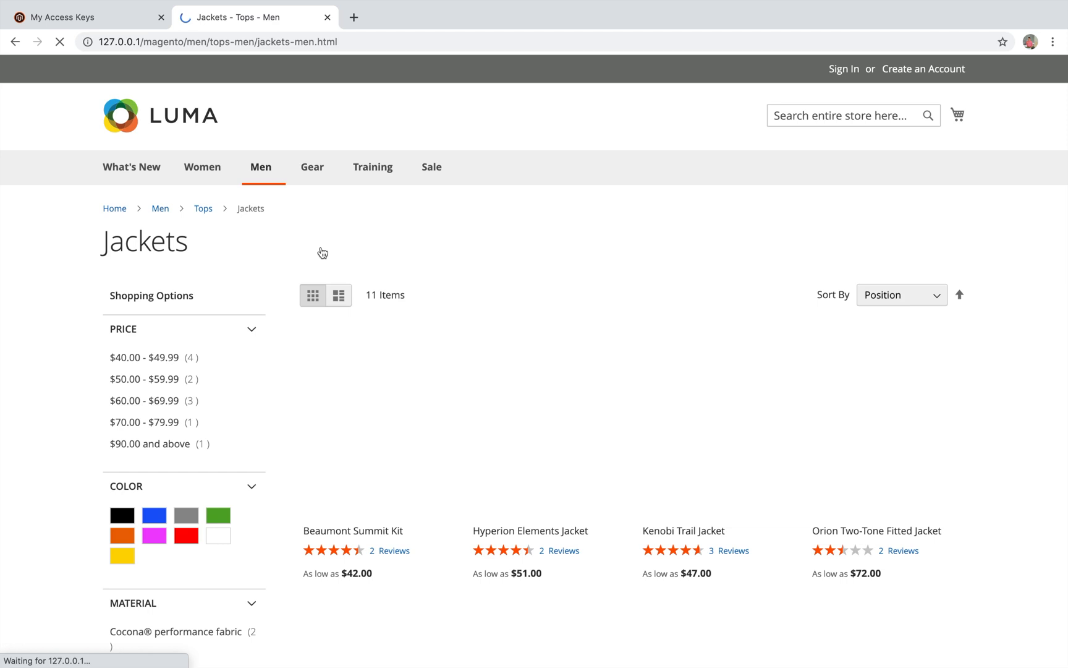
{"action": "scroll", "coordinate": [477, 316], "scroll_direction": "down", "scroll_amount": 6}
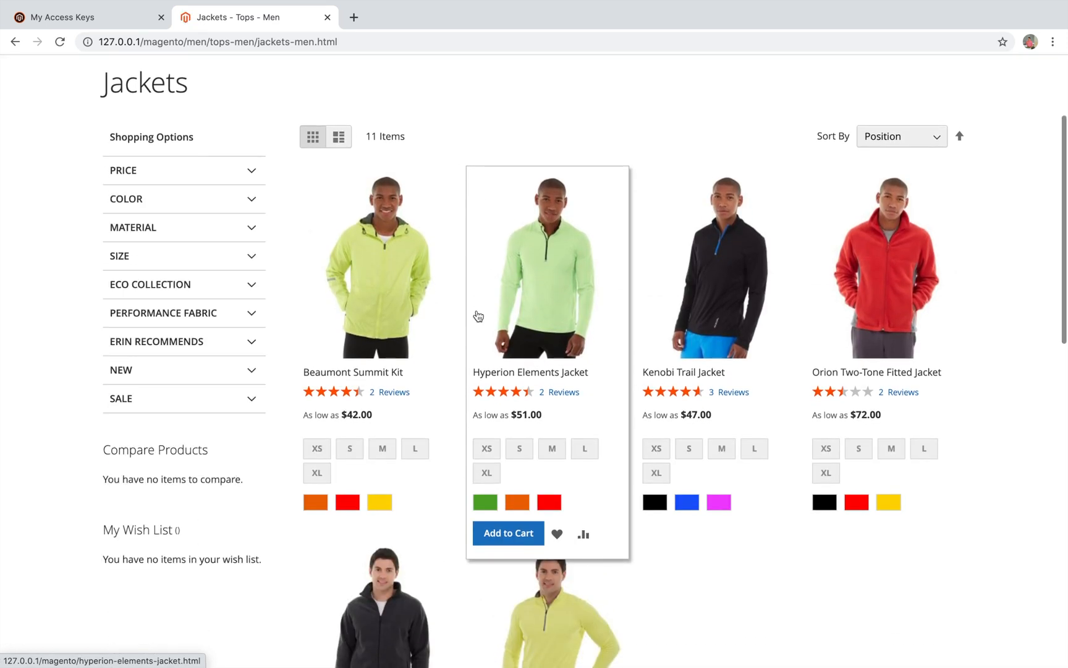
{"action": "scroll", "coordinate": [478, 315], "scroll_direction": "down", "scroll_amount": 5}
{"action": "left_click", "coordinate": [565, 193]}
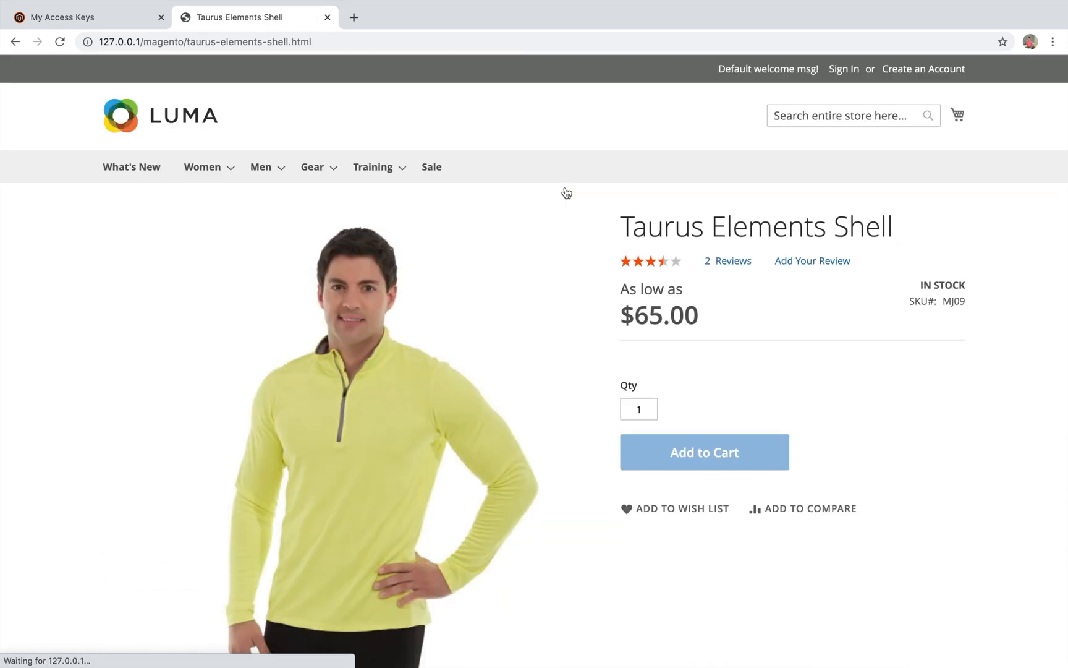
{"action": "scroll", "coordinate": [579, 328], "scroll_direction": "down", "scroll_amount": 3}
{"action": "scroll", "coordinate": [579, 327], "scroll_direction": "down", "scroll_amount": 5}
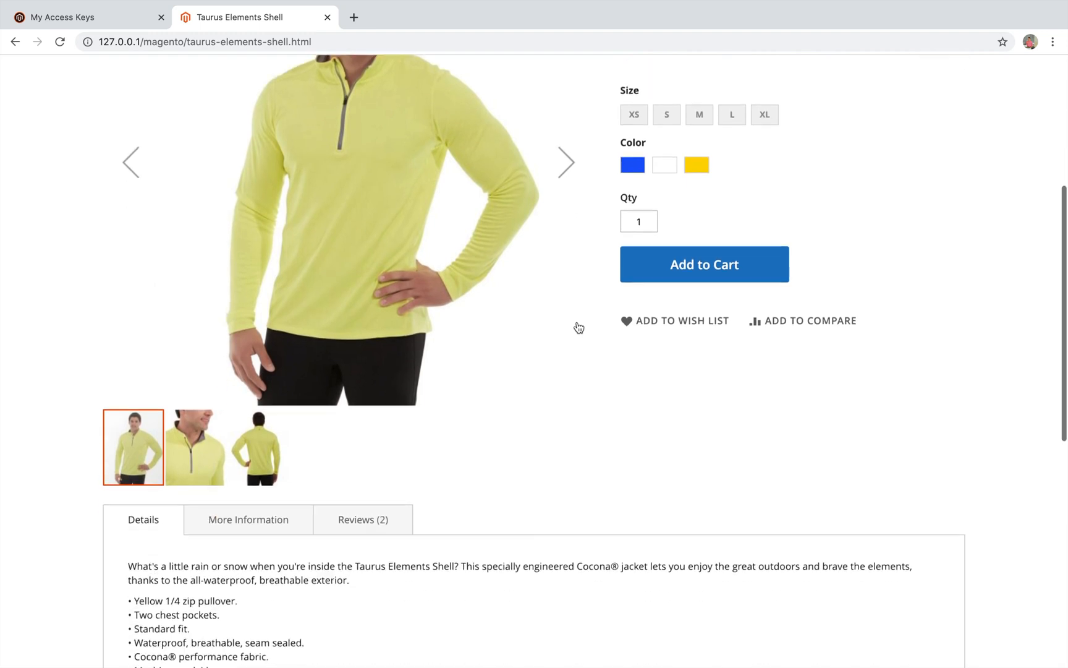
{"action": "scroll", "coordinate": [576, 324], "scroll_direction": "up", "scroll_amount": 8}
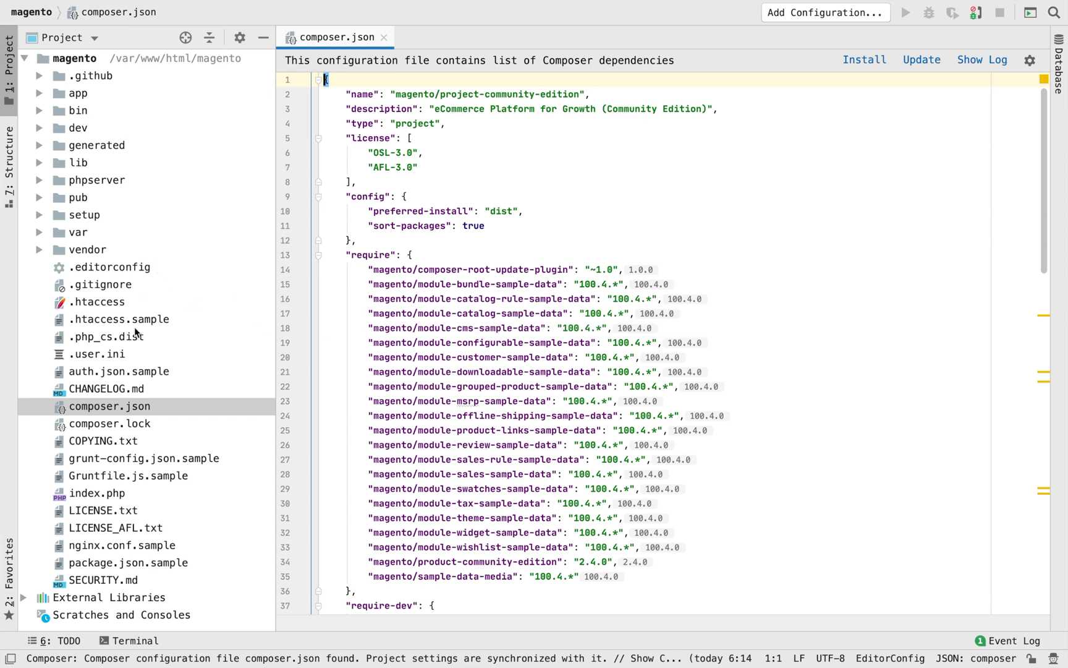
Step: Switch to the code editor and examine the sample-data packages in the require section of composer.json
{"action": "double_click", "coordinate": [126, 407]}
{"action": "scroll", "coordinate": [444, 352], "scroll_direction": "down", "scroll_amount": 2}
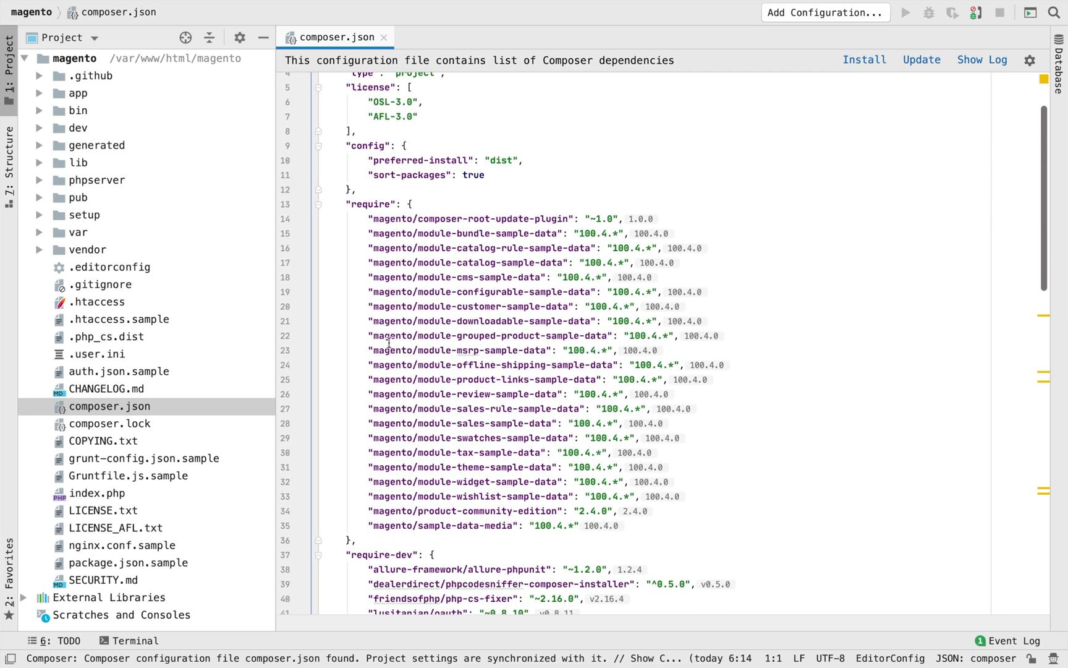
{"action": "left_click_drag", "start_coordinate": [350, 335], "coordinate": [662, 520]}
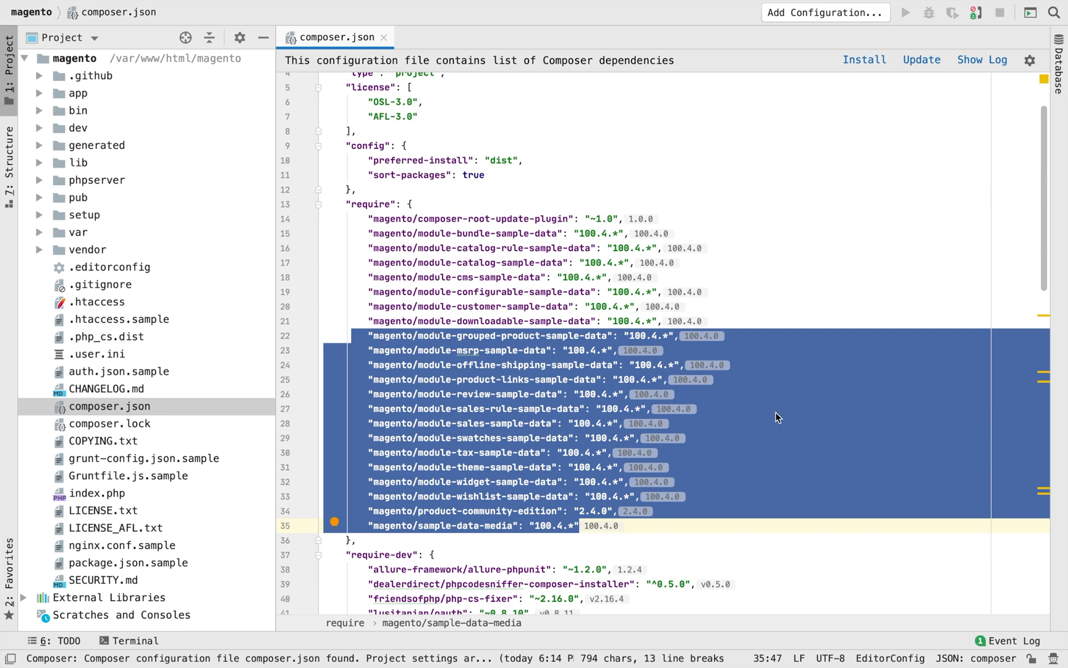
Step: Expand the project's vendor folder and look through its package directories
{"action": "left_click", "coordinate": [39, 250]}
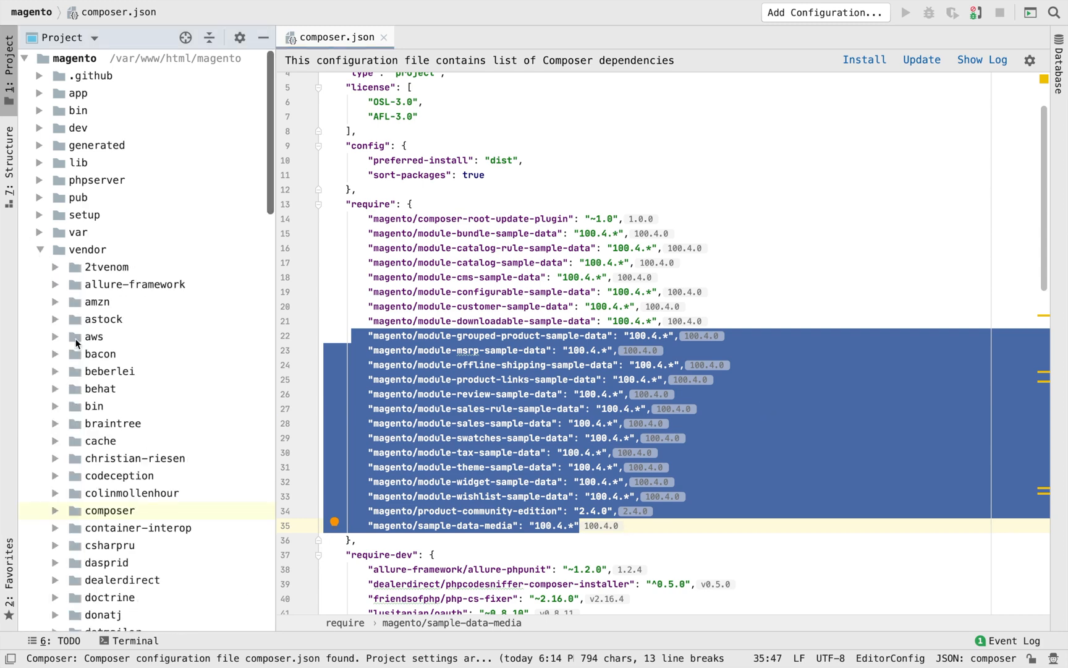
{"action": "scroll", "coordinate": [78, 341], "scroll_direction": "down", "scroll_amount": 9}
{"action": "scroll", "coordinate": [122, 411], "scroll_direction": "down", "scroll_amount": 15}
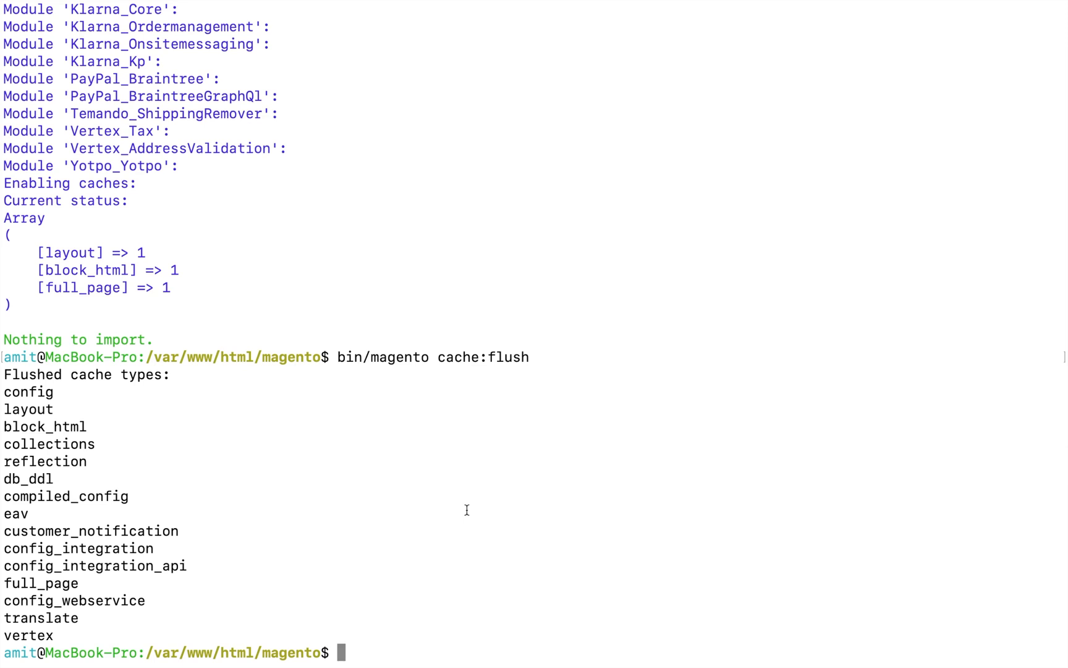
Step: Switch to the terminal and remove the sample data modules with bin/magento sampledata:remove
{"action": "type", "text": "bin/ma"}
{"action": "key", "text": "Tab"}
{"action": "type", "text": "sampledata:remove"}
{"action": "key", "text": "Return"}
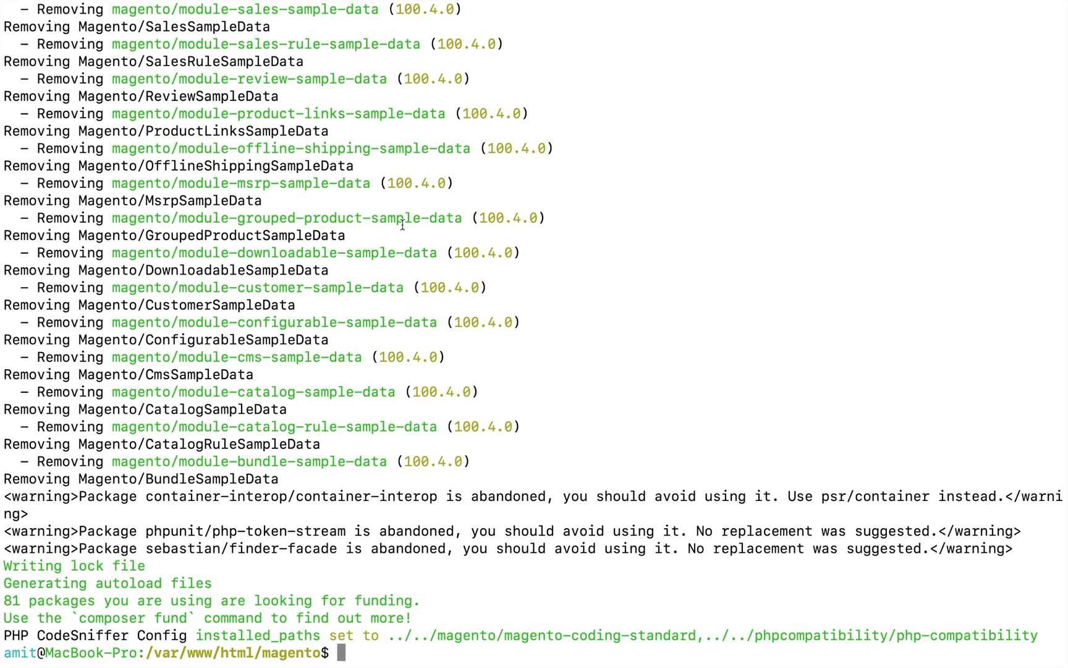
Step: Run the combined command bin/magento setup:upgade && bin/magento cache:flush
{"action": "type", "text": "bin/magento setup:upgade && bin/"}
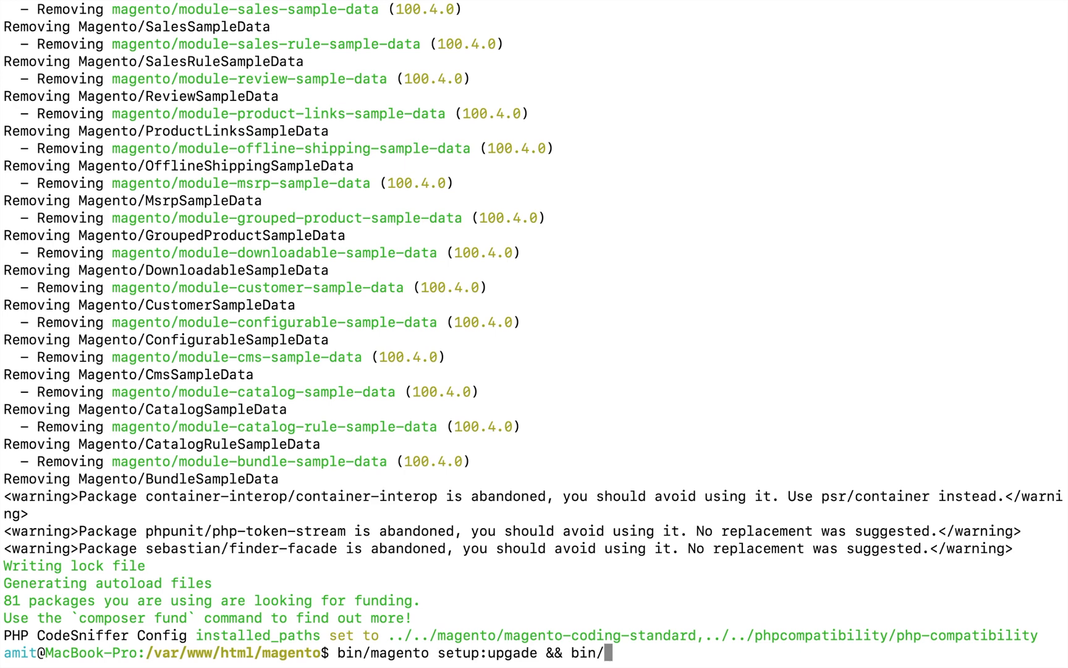
{"action": "type", "text": "magento cache:flush"}
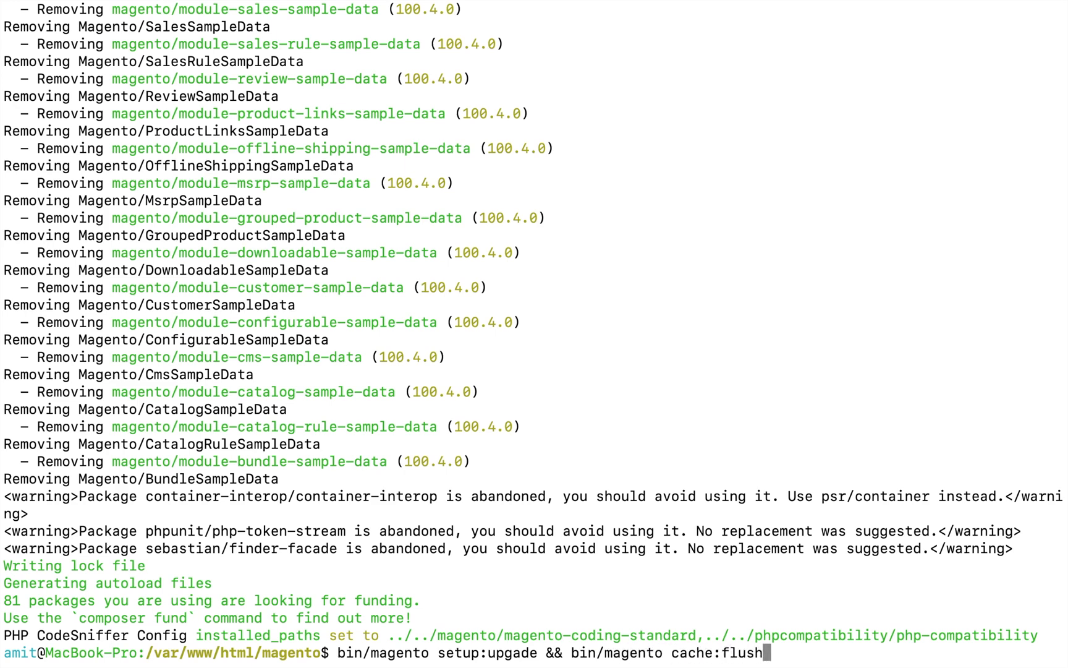
{"action": "key", "text": "Return"}
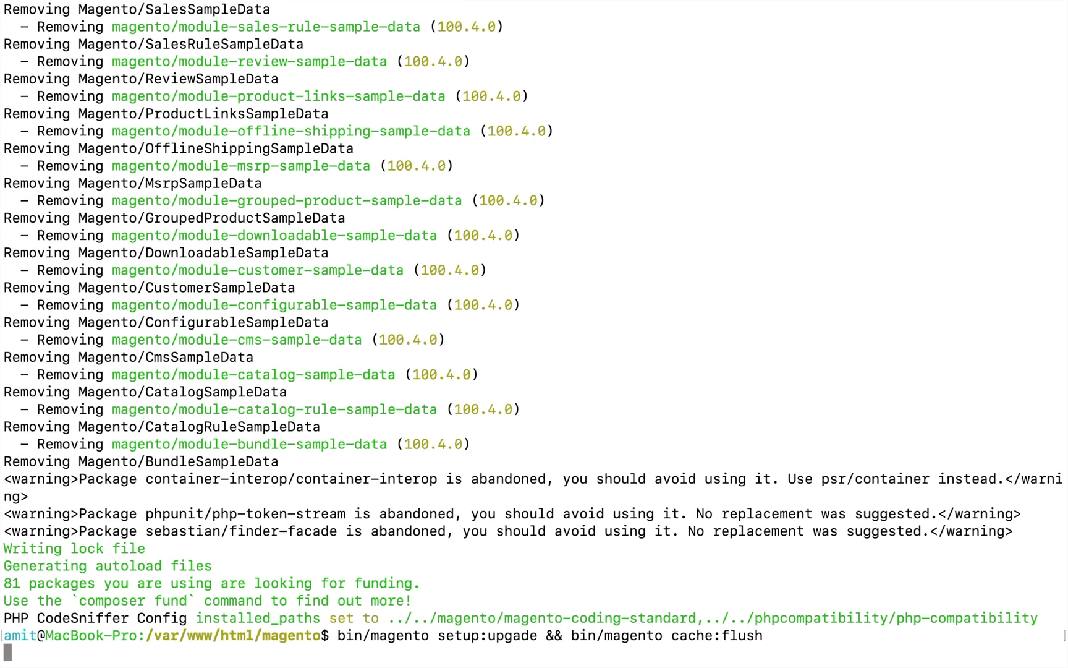
Step: Correct the misspelled setup:upgade in the previous command and run bin/magento setup:upgrade && bin/magento cache:flush
{"action": "key", "text": "Up"}
{"action": "key", "text": "Left"}
{"action": "key", "text": "Left"}
{"action": "key", "text": "Left"}
{"action": "key", "text": "Left"}
{"action": "key", "text": "Left"}
{"action": "key", "text": "Left"}
{"action": "key", "text": "Left"}
{"action": "key", "text": "Left"}
{"action": "key", "text": "Left"}
{"action": "key", "text": "Left"}
{"action": "key", "text": "Left"}
{"action": "key", "text": "Left"}
{"action": "key", "text": "Left"}
{"action": "key", "text": "Left"}
{"action": "key", "text": "Left"}
{"action": "key", "text": "Left"}
{"action": "key", "text": "Left"}
{"action": "key", "text": "Left"}
{"action": "key", "text": "Left"}
{"action": "key", "text": "Left"}
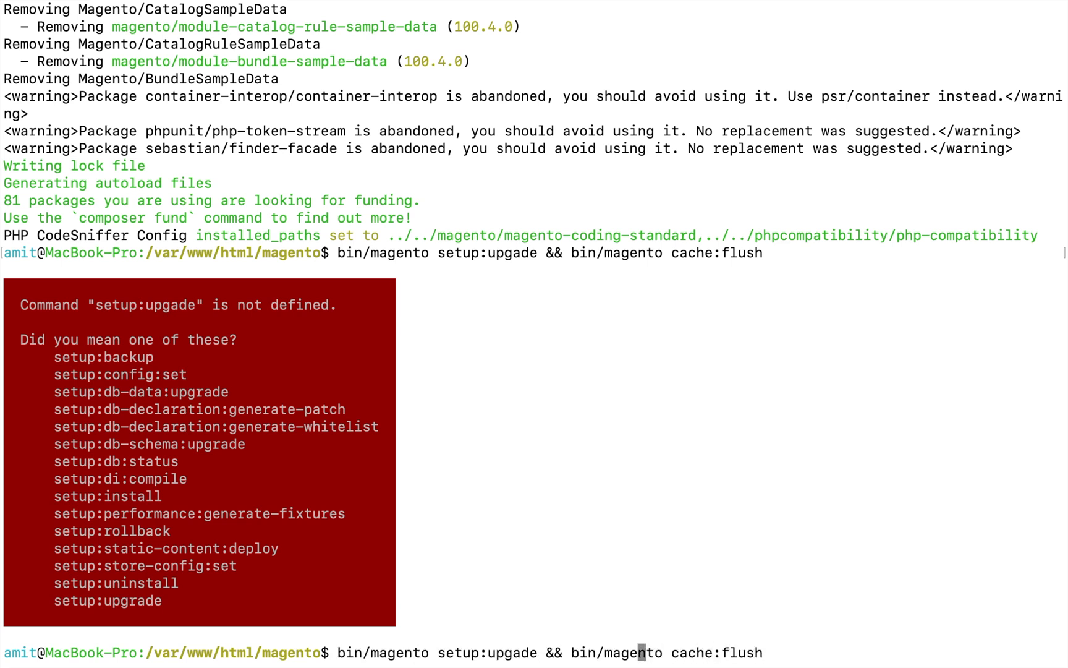
{"action": "key", "text": "Left"}
{"action": "key", "text": "Left"}
{"action": "key", "text": "Left"}
{"action": "key", "text": "Left"}
{"action": "key", "text": "Left"}
{"action": "key", "text": "Left"}
{"action": "key", "text": "Left"}
{"action": "key", "text": "Left"}
{"action": "key", "text": "Left"}
{"action": "key", "text": "Left"}
{"action": "type", "text": "r"}
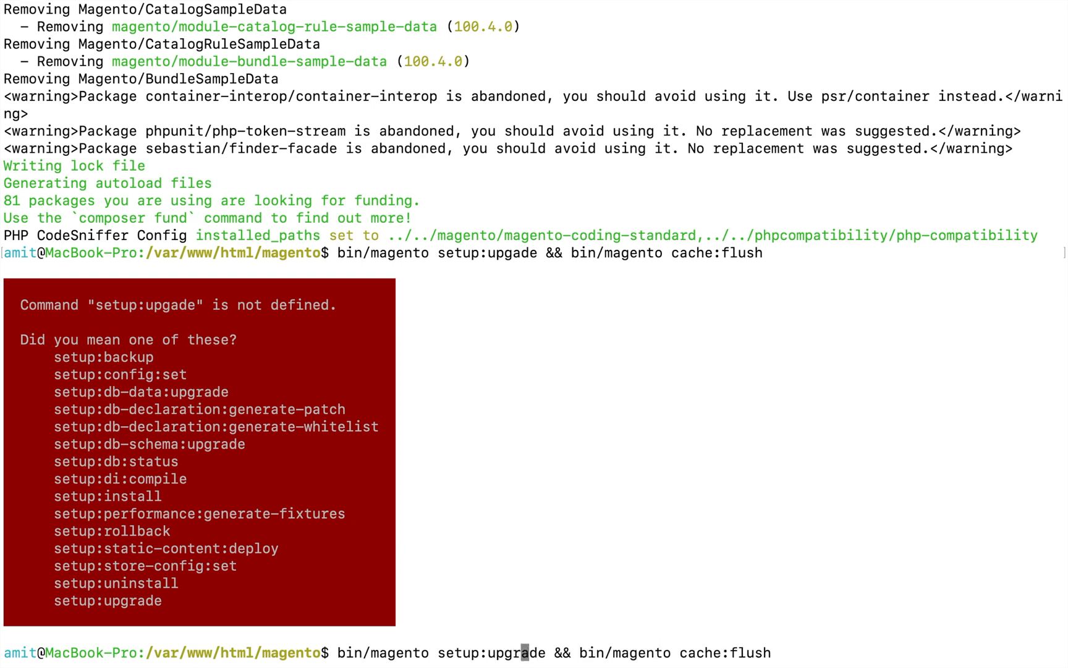
{"action": "key", "text": "Return"}
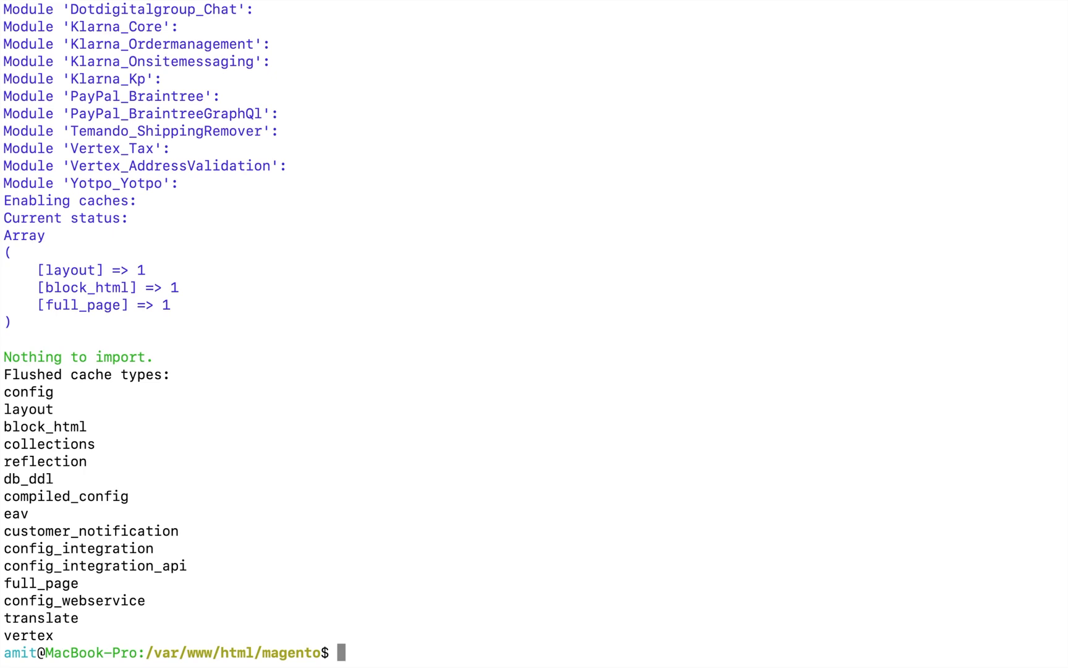
Step: Switch to the code editor and check composer.json and the vendor/magento package directories for remaining sample-data modules
{"action": "key", "text": "super+Tab"}
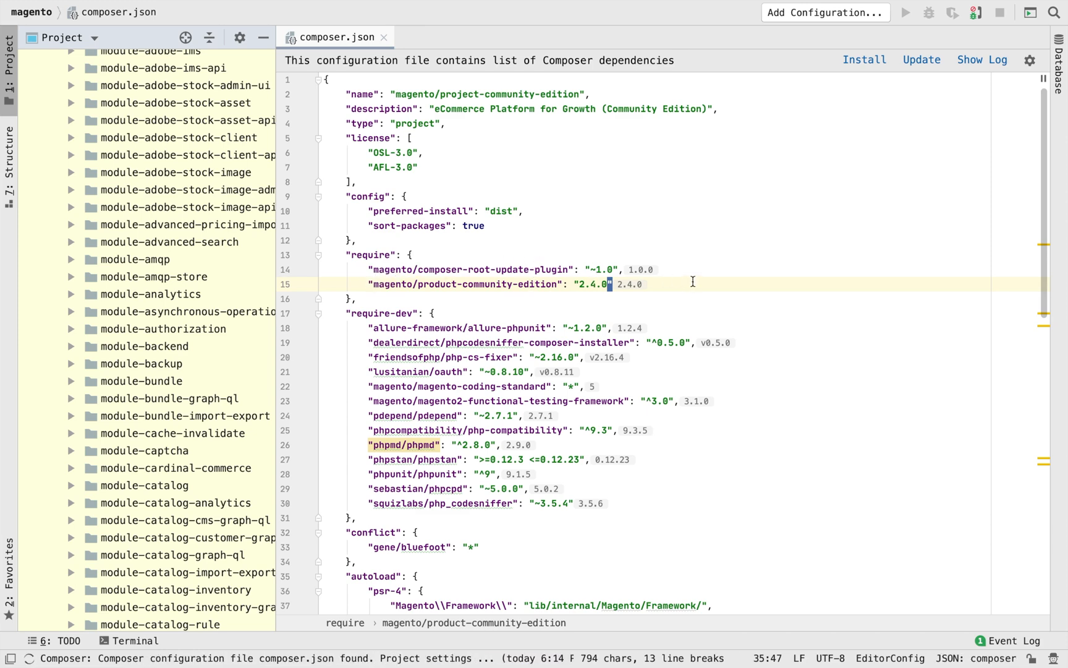
{"action": "scroll", "coordinate": [148, 343], "scroll_direction": "up", "scroll_amount": 20}
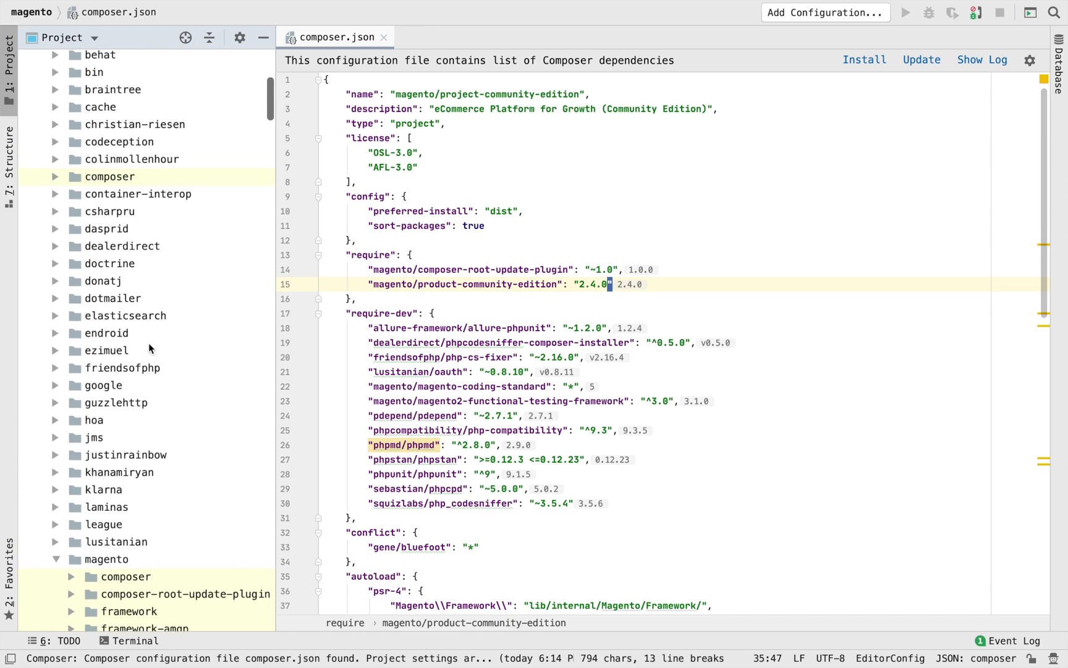
{"action": "scroll", "coordinate": [148, 344], "scroll_direction": "down", "scroll_amount": 4}
{"action": "scroll", "coordinate": [148, 344], "scroll_direction": "down", "scroll_amount": 10}
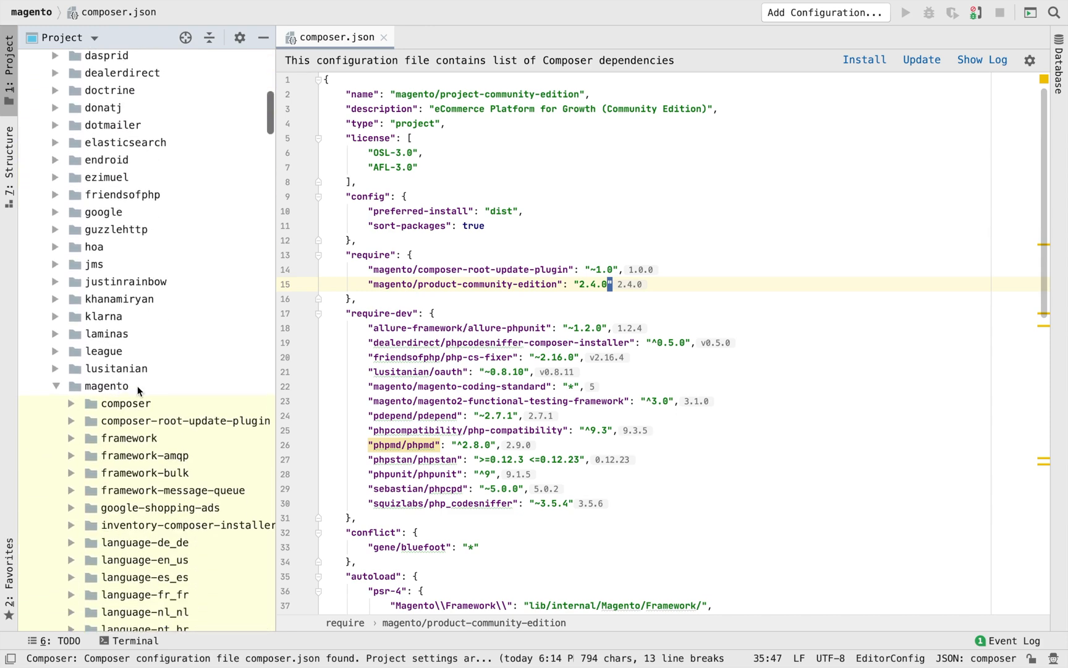
{"action": "scroll", "coordinate": [138, 389], "scroll_direction": "down", "scroll_amount": 10}
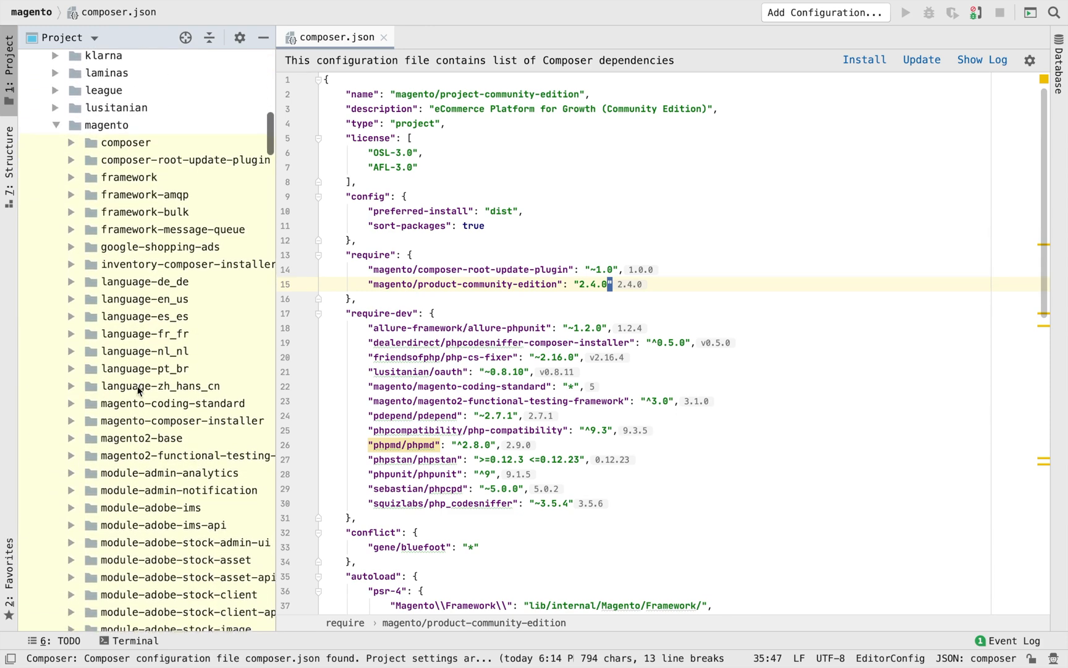
{"action": "scroll", "coordinate": [139, 389], "scroll_direction": "right", "scroll_amount": 2}
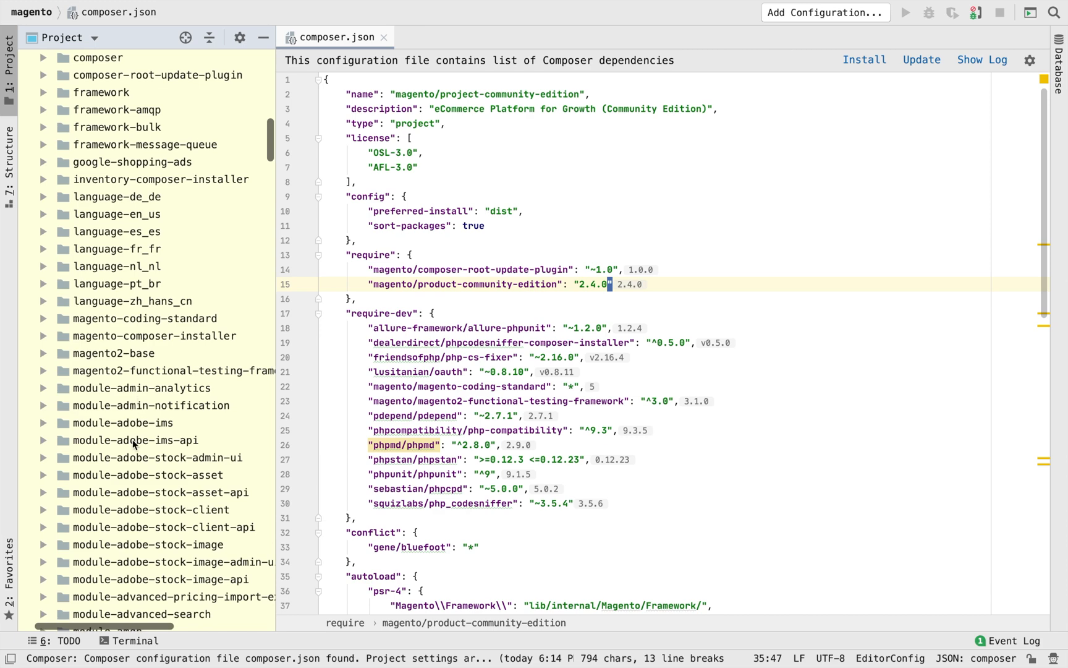
{"action": "scroll", "coordinate": [130, 500], "scroll_direction": "down", "scroll_amount": 3}
{"action": "scroll", "coordinate": [130, 501], "scroll_direction": "down", "scroll_amount": 10}
{"action": "scroll", "coordinate": [130, 502], "scroll_direction": "left", "scroll_amount": 1}
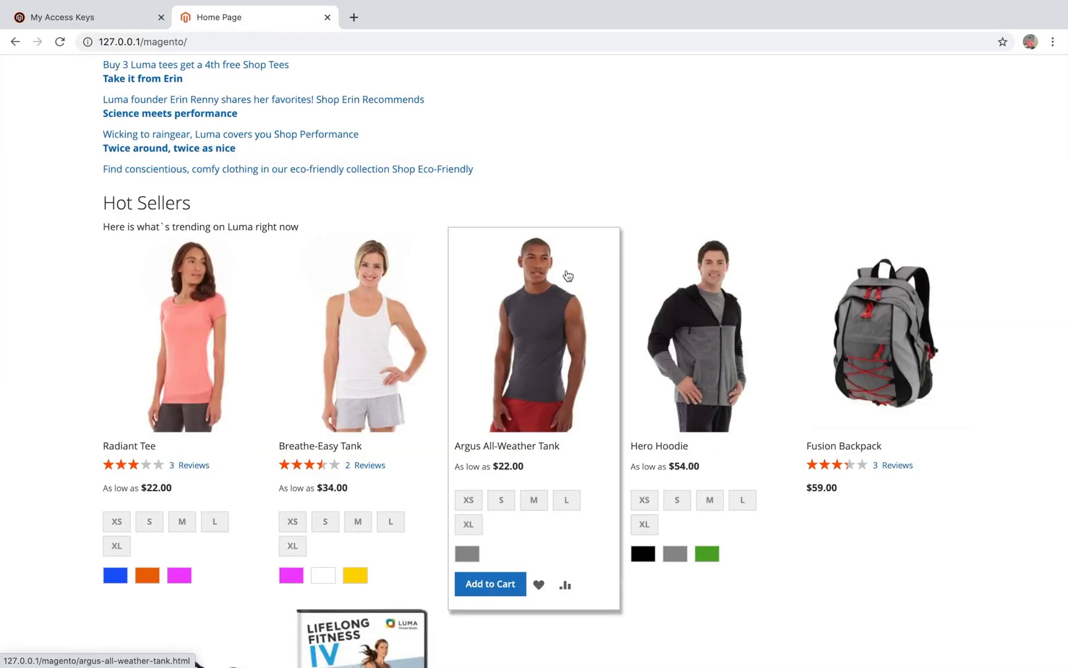
Step: Look through the storefront home page, including its Hot Sellers products, for remaining sample content
{"action": "scroll", "coordinate": [567, 275], "scroll_direction": "up", "scroll_amount": 5}
{"action": "scroll", "coordinate": [567, 275], "scroll_direction": "down", "scroll_amount": 5}
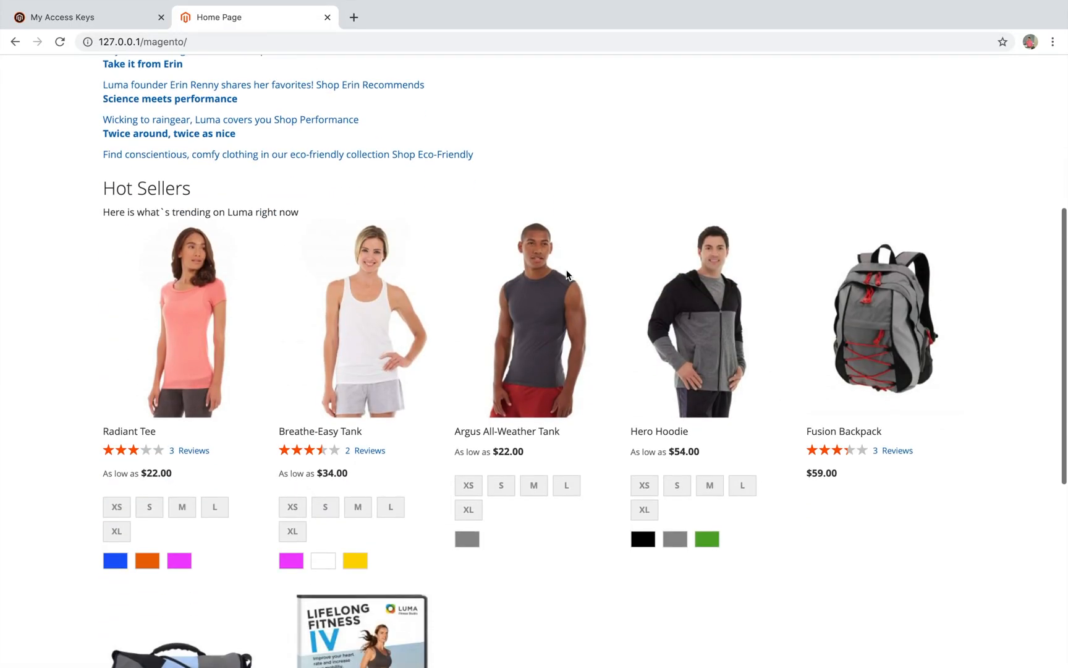
{"action": "scroll", "coordinate": [567, 275], "scroll_direction": "down", "scroll_amount": 5}
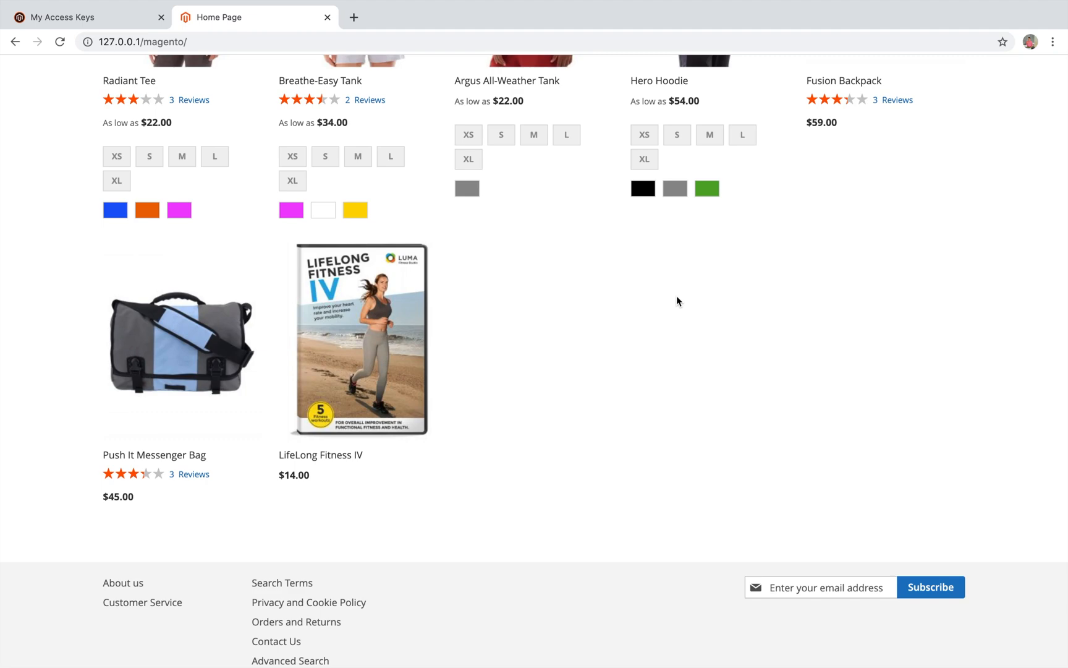
{"action": "scroll", "coordinate": [677, 296], "scroll_direction": "up", "scroll_amount": 11}
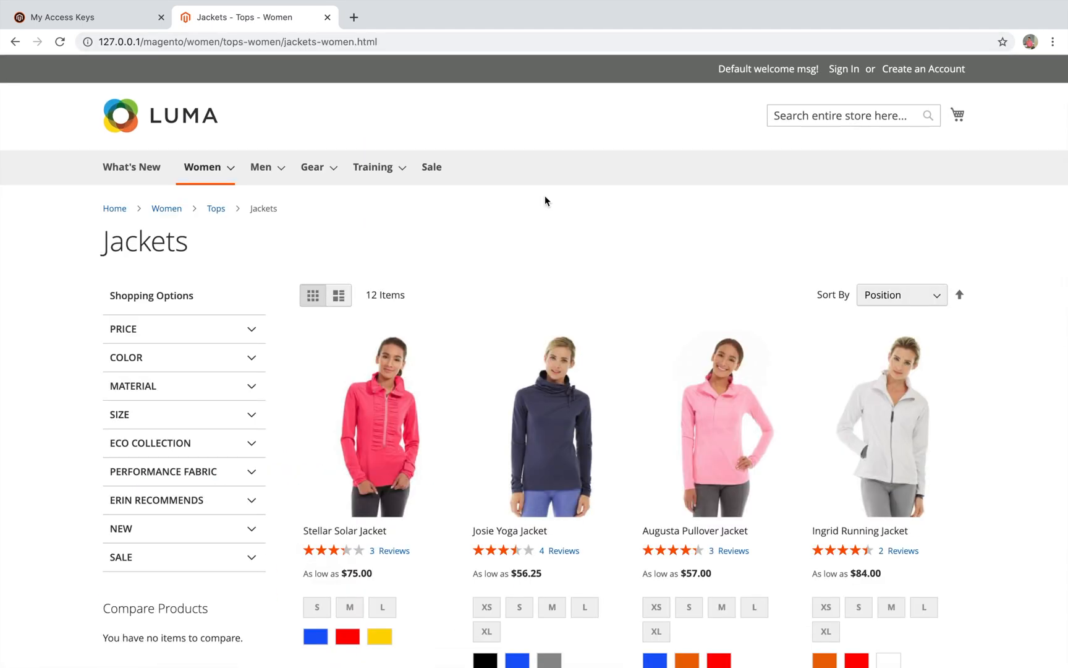